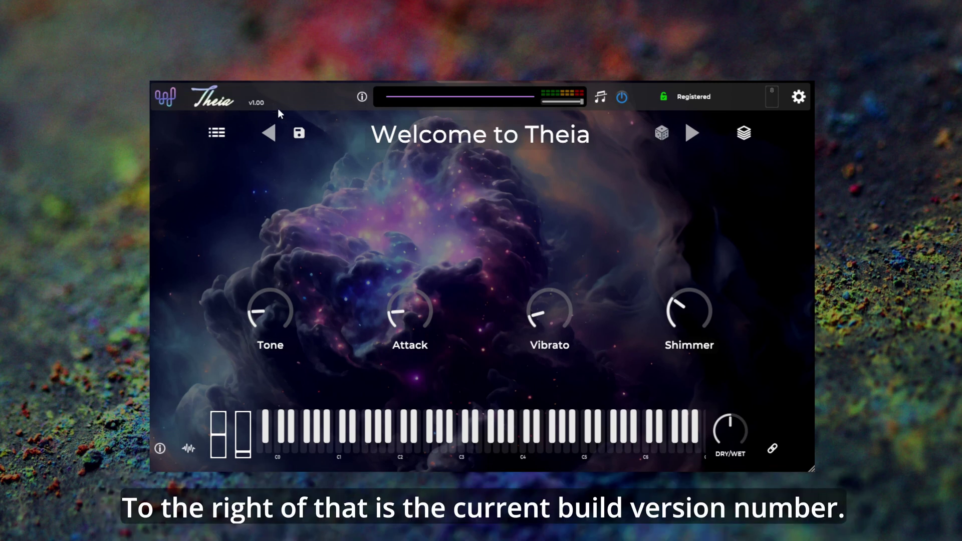
Open the information page to read the registration, version and build date details, and close it
{"action": "left_click", "coordinate": [362, 97]}
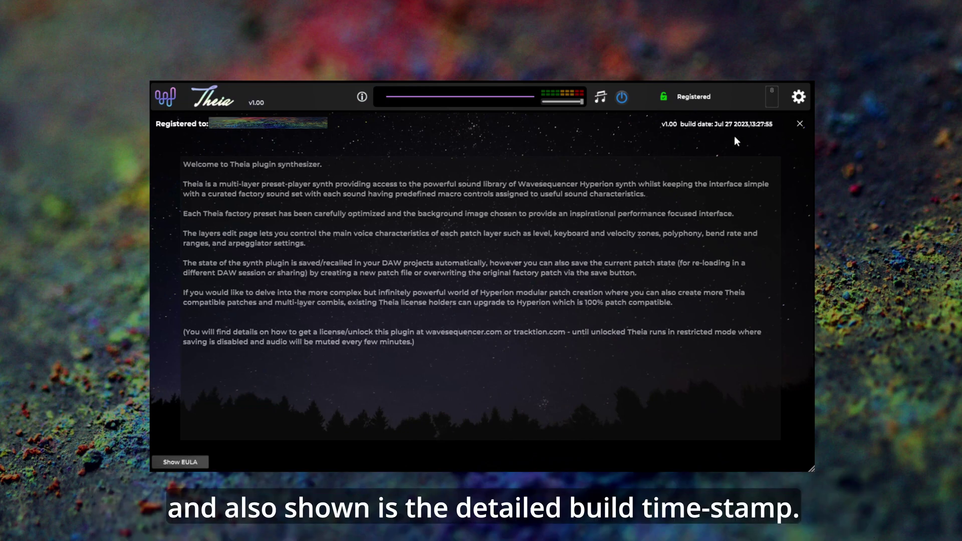
{"action": "left_click", "coordinate": [799, 125]}
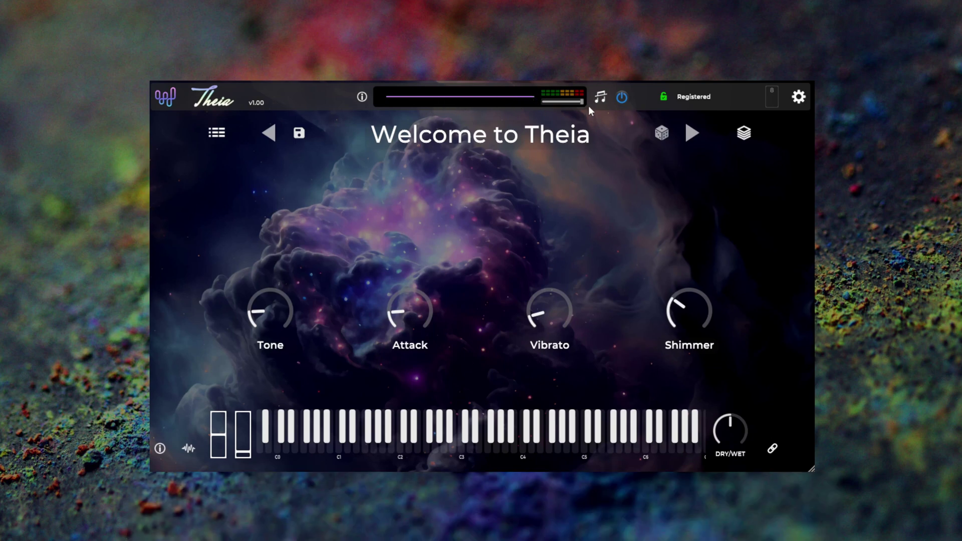
Lower the master output volume and raise it back to nearly full level
{"action": "left_click_drag", "start_coordinate": [582, 101], "coordinate": [554, 101]}
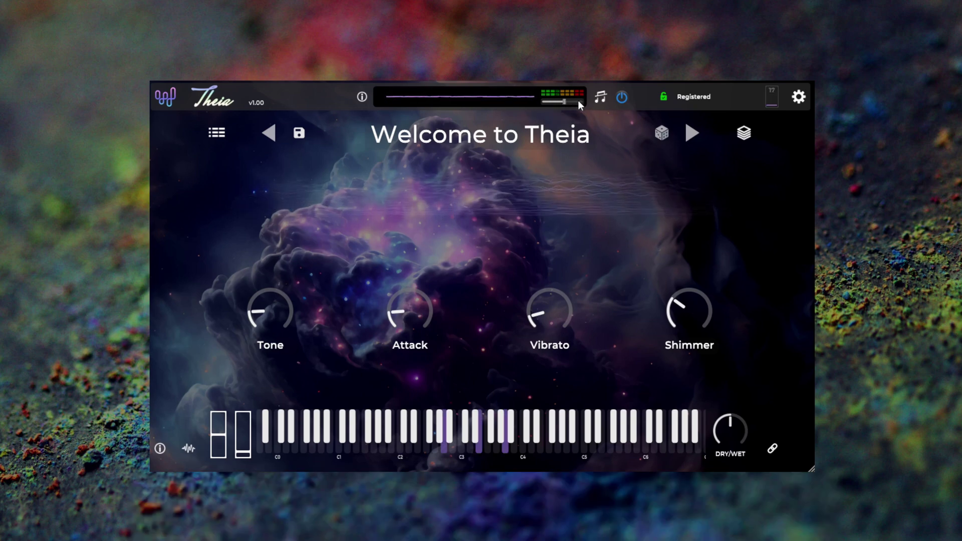
{"action": "left_click_drag", "start_coordinate": [572, 102], "coordinate": [581, 102]}
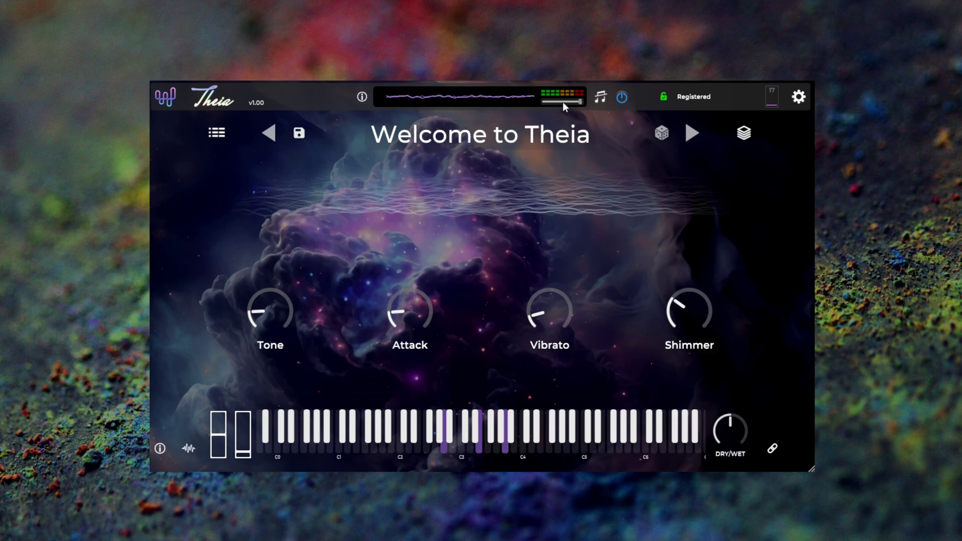
Silence all sounding notes, and switch the global audio engine off and back on
{"action": "left_click", "coordinate": [601, 98]}
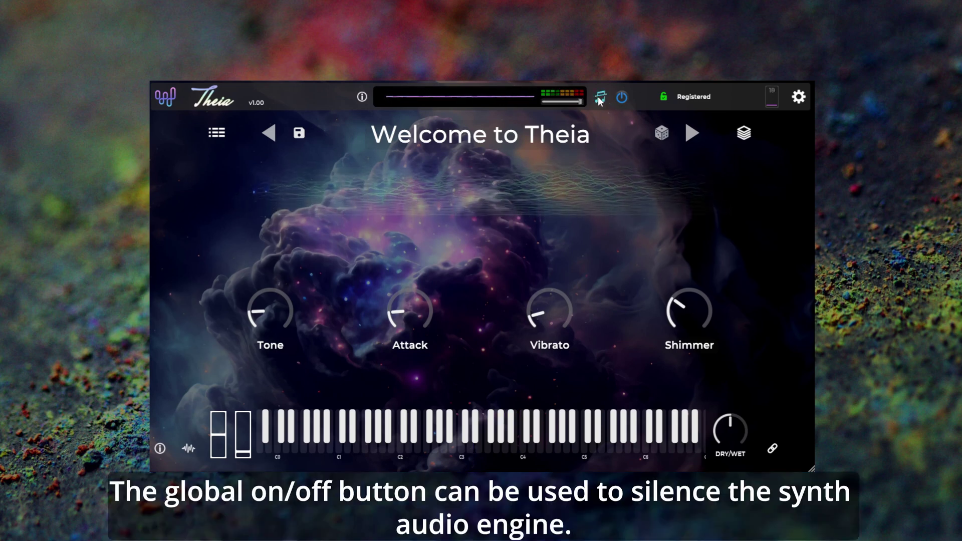
{"action": "left_click", "coordinate": [623, 99]}
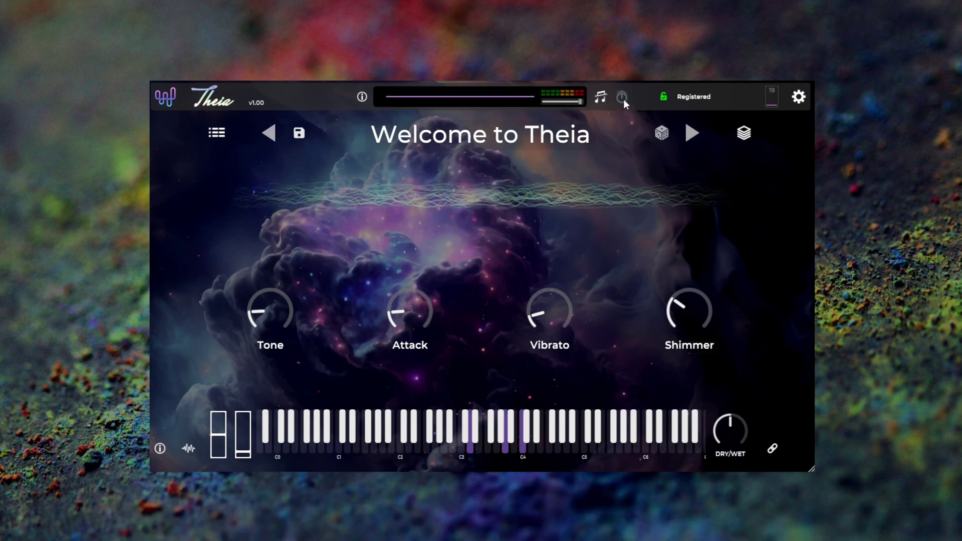
{"action": "left_click", "coordinate": [622, 99]}
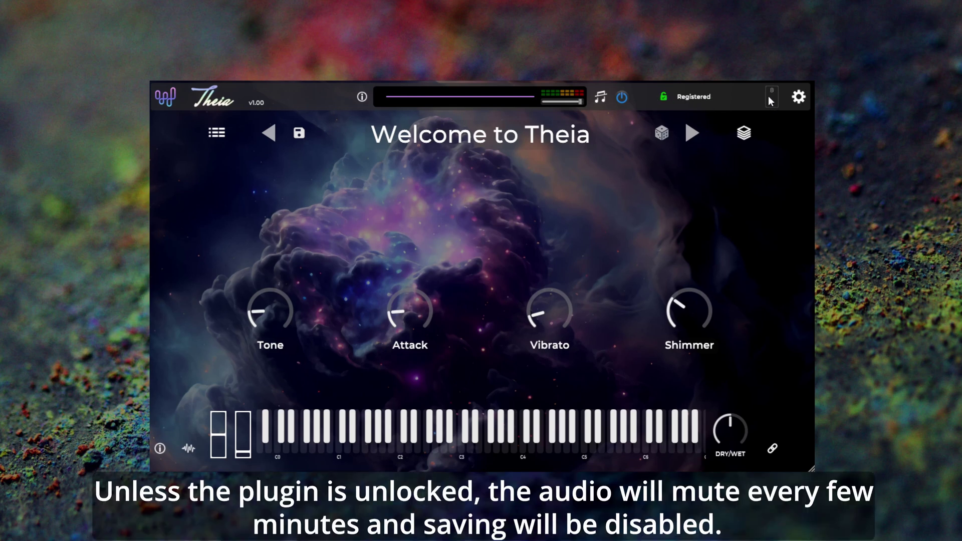
Open the settings and review the choices for UI zoom, audio quality/oversampling and multi-threading mode
{"action": "scroll", "coordinate": [772, 102], "scroll_direction": "up", "scroll_amount": 10}
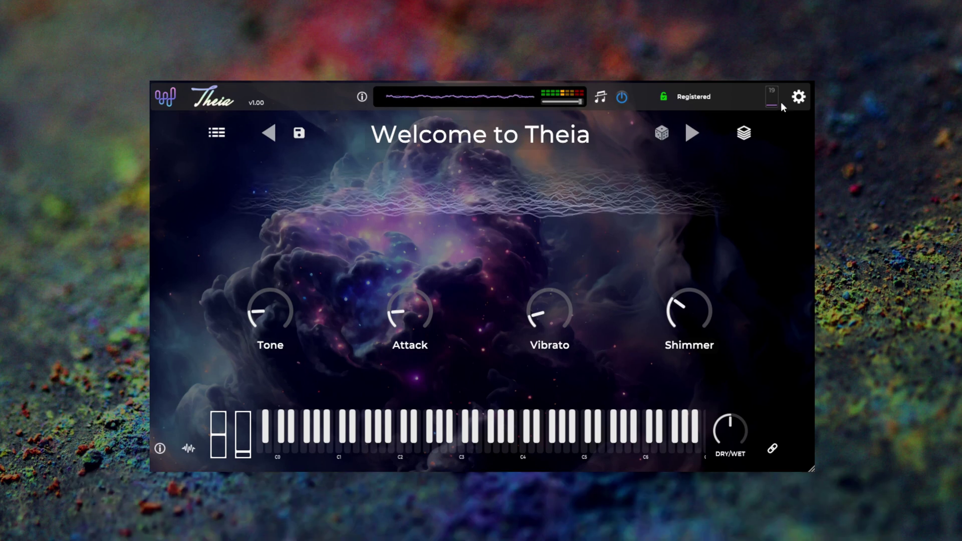
{"action": "left_click", "coordinate": [799, 98]}
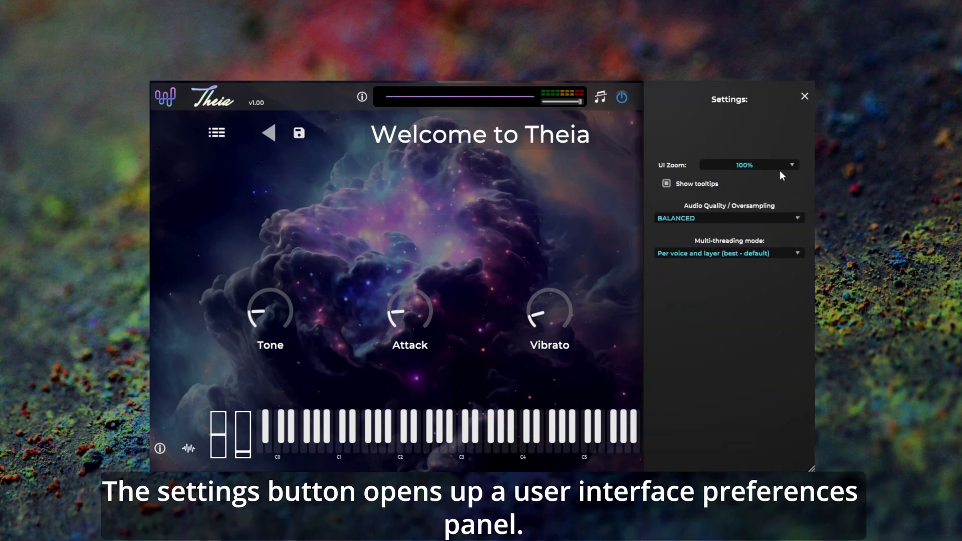
{"action": "left_click", "coordinate": [780, 170]}
{"action": "left_click", "coordinate": [780, 166]}
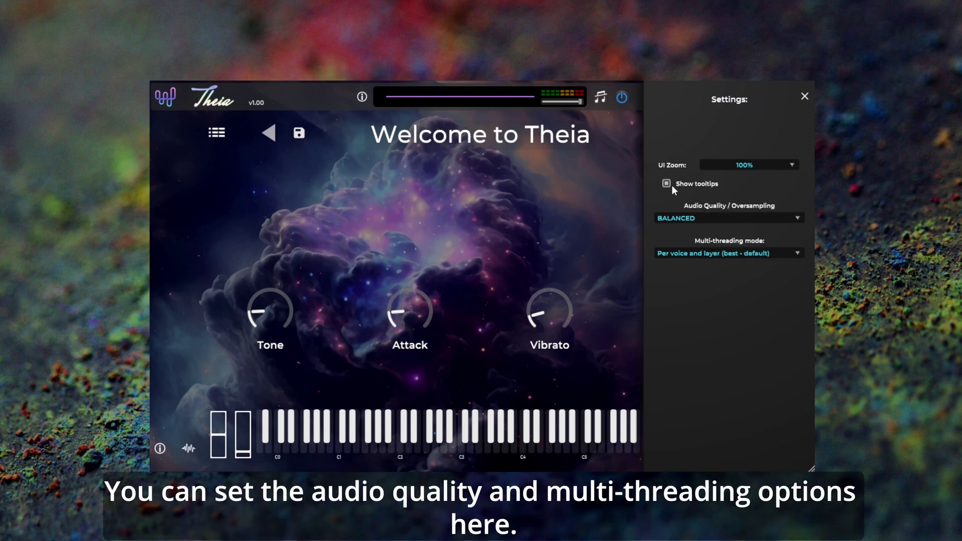
{"action": "left_click", "coordinate": [789, 214]}
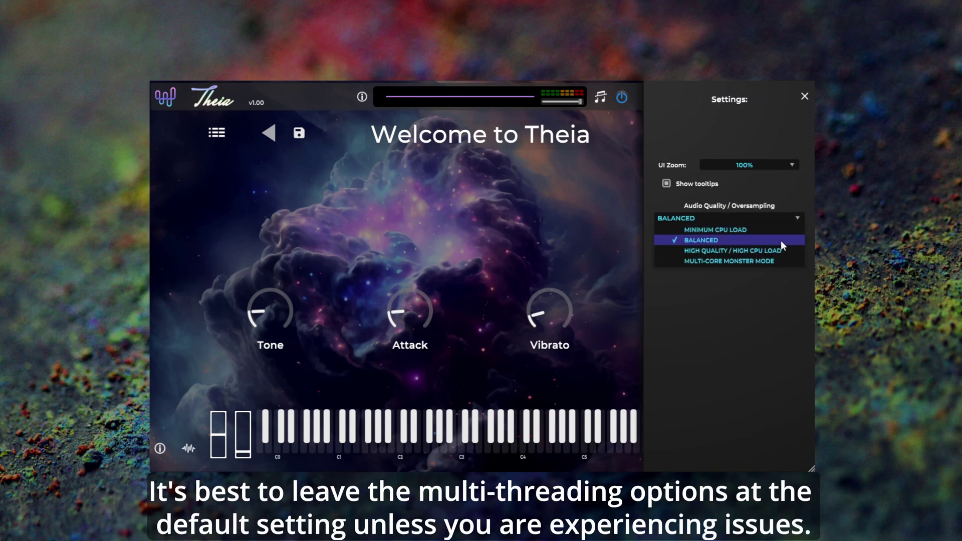
{"action": "left_click", "coordinate": [775, 190]}
{"action": "left_click", "coordinate": [790, 252]}
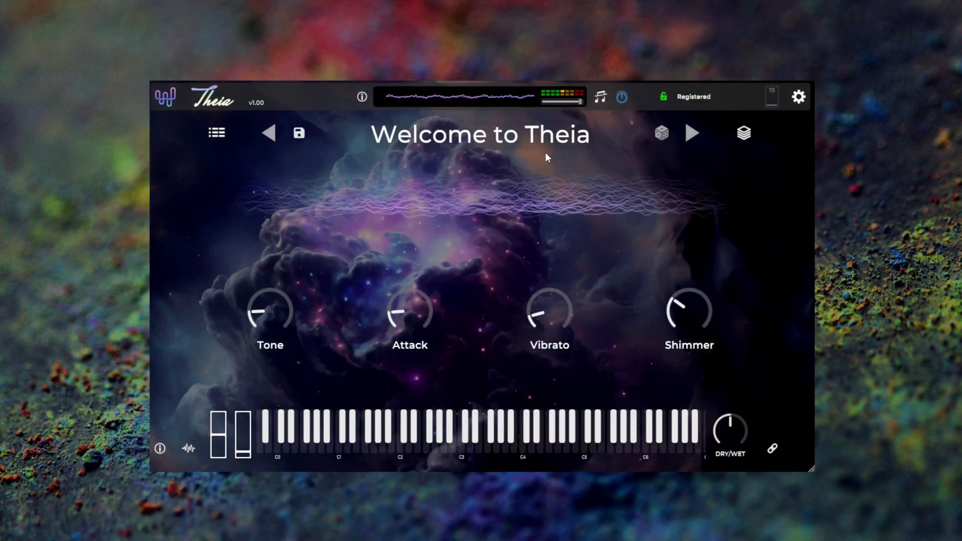
Load several random patches in a row, and step through the patch list to SpreadThickBass Arp
{"action": "left_click", "coordinate": [661, 133]}
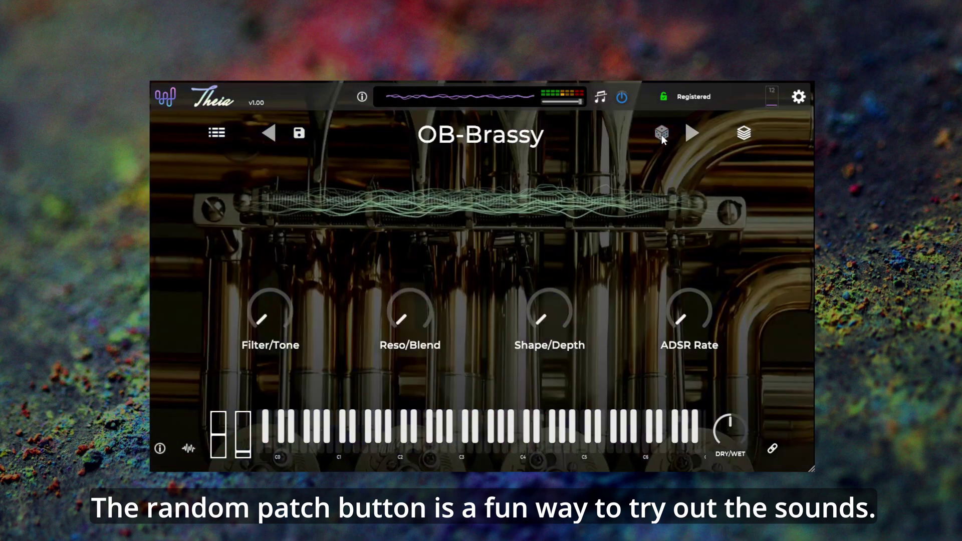
{"action": "left_click", "coordinate": [661, 133]}
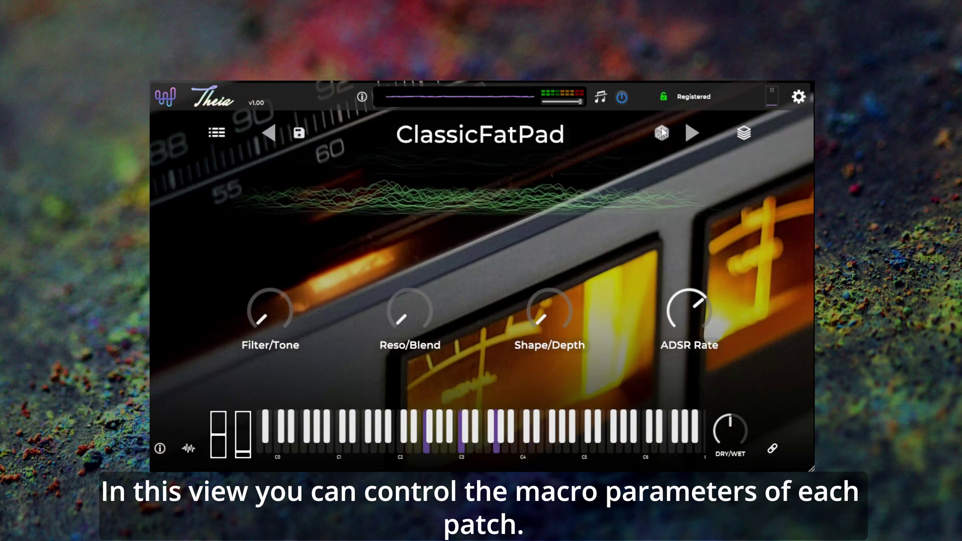
{"action": "left_click", "coordinate": [661, 133]}
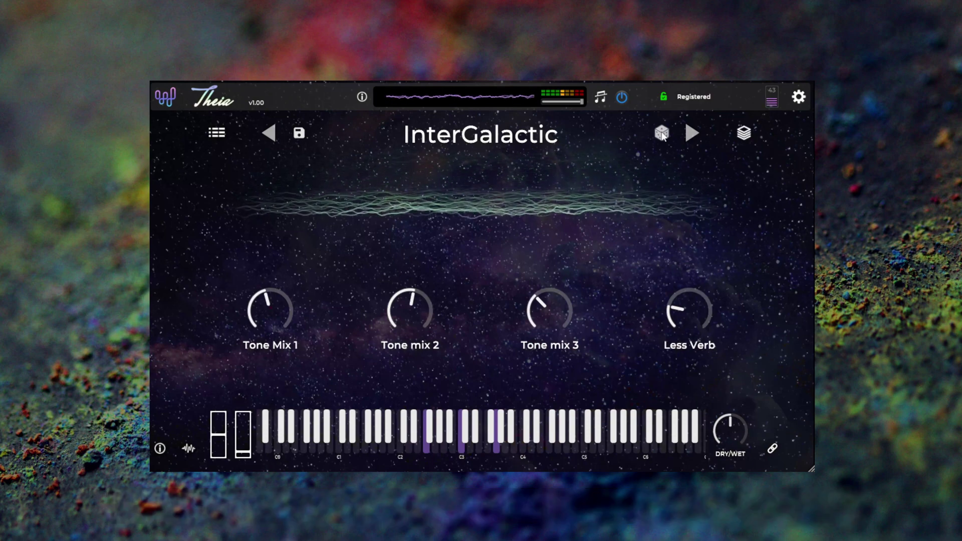
{"action": "left_click", "coordinate": [662, 133]}
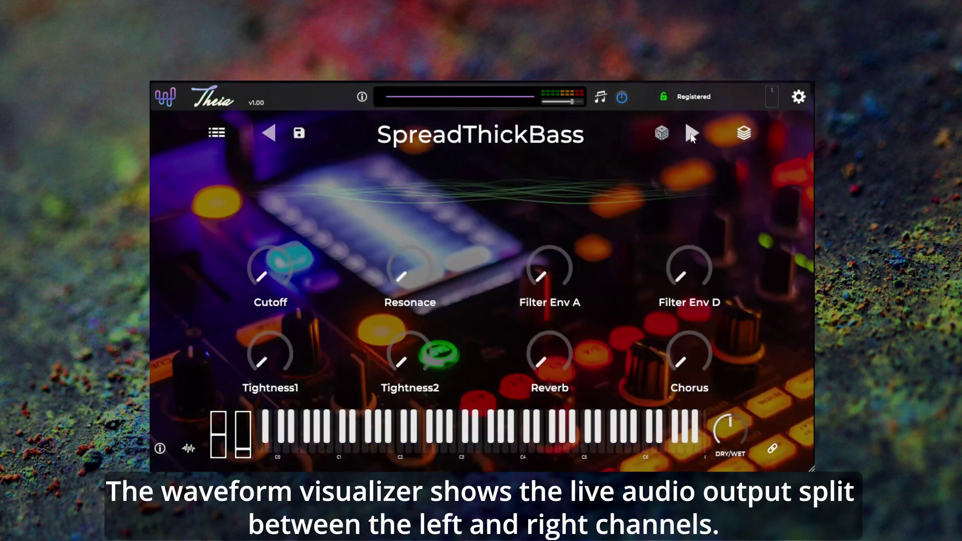
{"action": "left_click", "coordinate": [272, 134]}
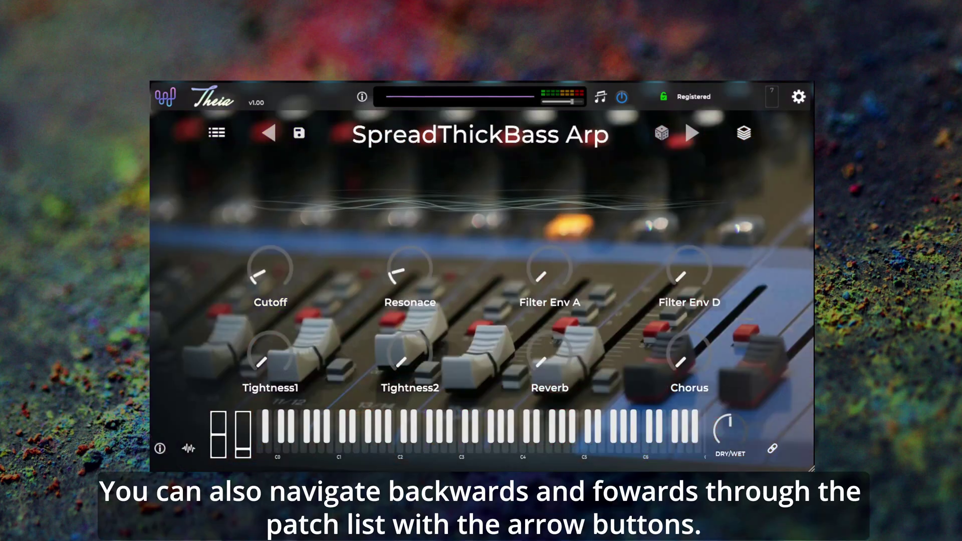
Play notes across the on-screen keyboard and raise the modulation wheel to just below halfway
{"action": "left_click", "coordinate": [345, 431]}
{"action": "left_click_drag", "start_coordinate": [356, 437], "coordinate": [462, 426]}
{"action": "mouse_move", "coordinate": [244, 451]}
{"action": "left_mouse_down"}
{"action": "mouse_move", "coordinate": [244, 425]}
{"action": "mouse_move", "coordinate": [249, 442]}
{"action": "left_mouse_up"}
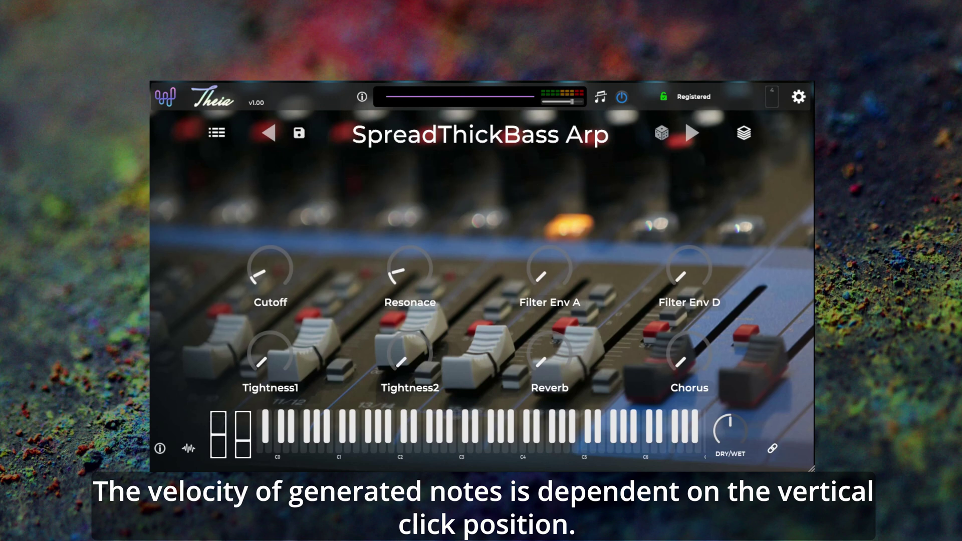
Toggle the wave animation, and adjust the Cutoff and Resonace macro knobs of the SpreadThickBass Arp patch
{"action": "mouse_move", "coordinate": [162, 450]}
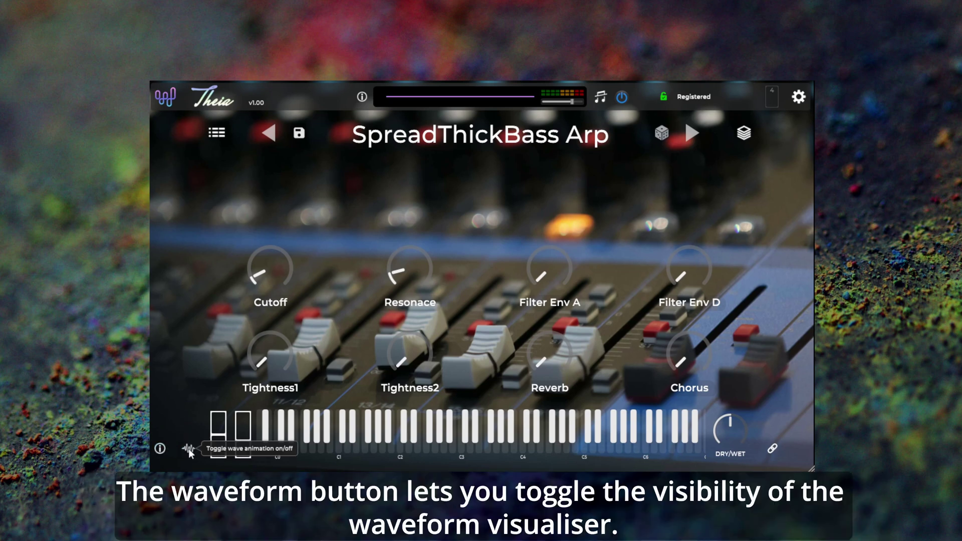
{"action": "left_click", "coordinate": [190, 451]}
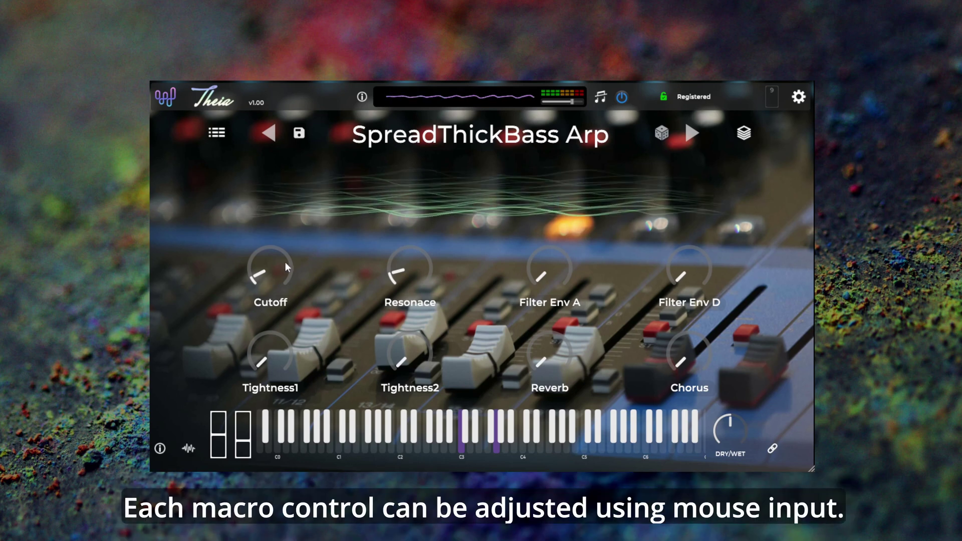
{"action": "mouse_move", "coordinate": [277, 263]}
{"action": "left_mouse_down"}
{"action": "mouse_move", "coordinate": [287, 161]}
{"action": "mouse_move", "coordinate": [267, 264]}
{"action": "left_mouse_up"}
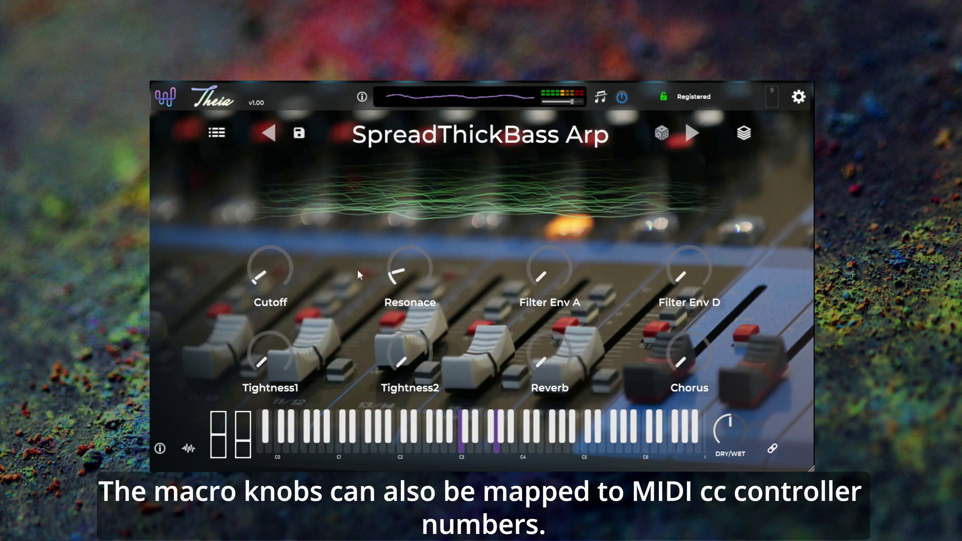
{"action": "left_click_drag", "start_coordinate": [408, 273], "coordinate": [481, 145]}
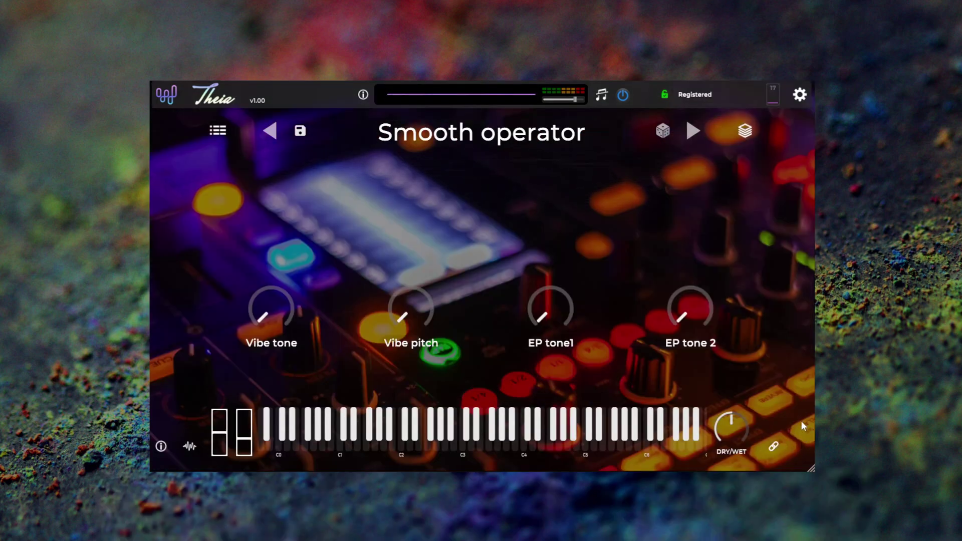
Show the MIDI CC assignments under the Smooth operator patch's macro knobs, and hide them again
{"action": "left_click", "coordinate": [772, 447]}
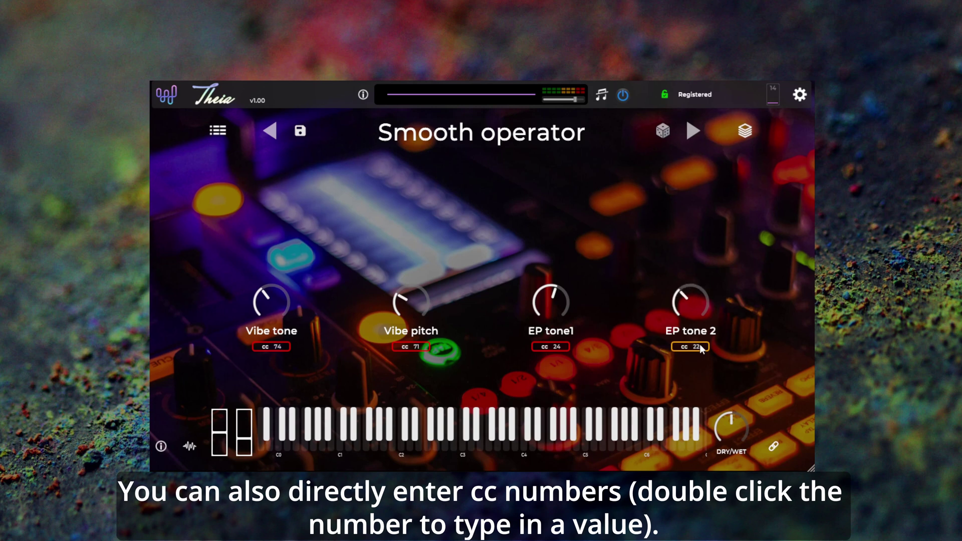
{"action": "left_click", "coordinate": [774, 446]}
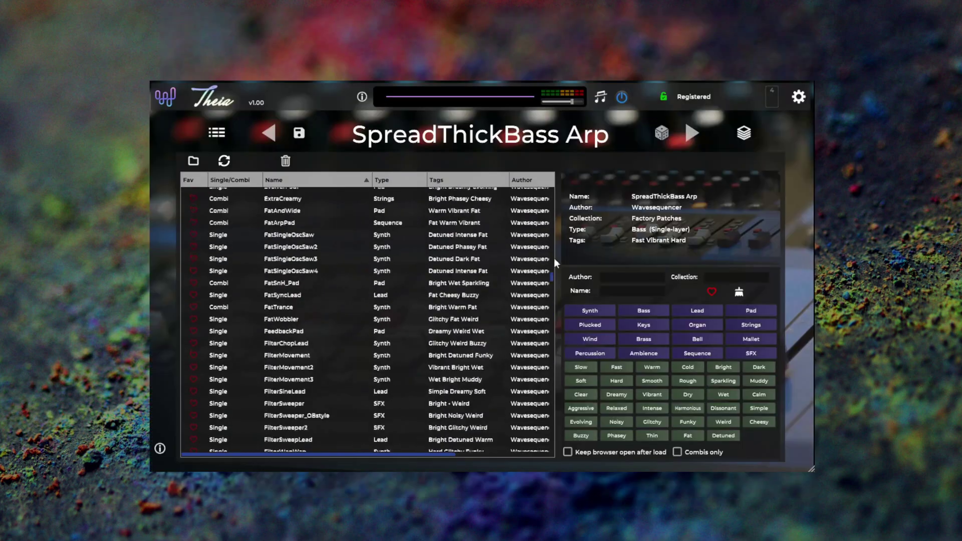
Find the Classic EP combi patch in the patch browser and load it
{"action": "mouse_move", "coordinate": [554, 257]}
{"action": "left_mouse_down"}
{"action": "mouse_move", "coordinate": [552, 191]}
{"action": "mouse_move", "coordinate": [539, 441]}
{"action": "mouse_move", "coordinate": [555, 240]}
{"action": "left_mouse_up"}
{"action": "scroll", "coordinate": [304, 347], "scroll_direction": "down", "scroll_amount": 3}
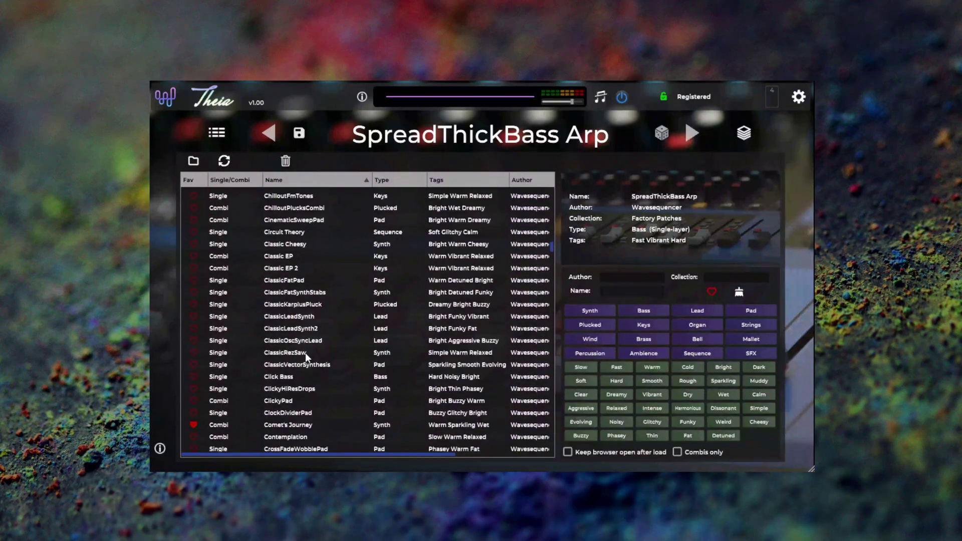
{"action": "double_click", "coordinate": [281, 255]}
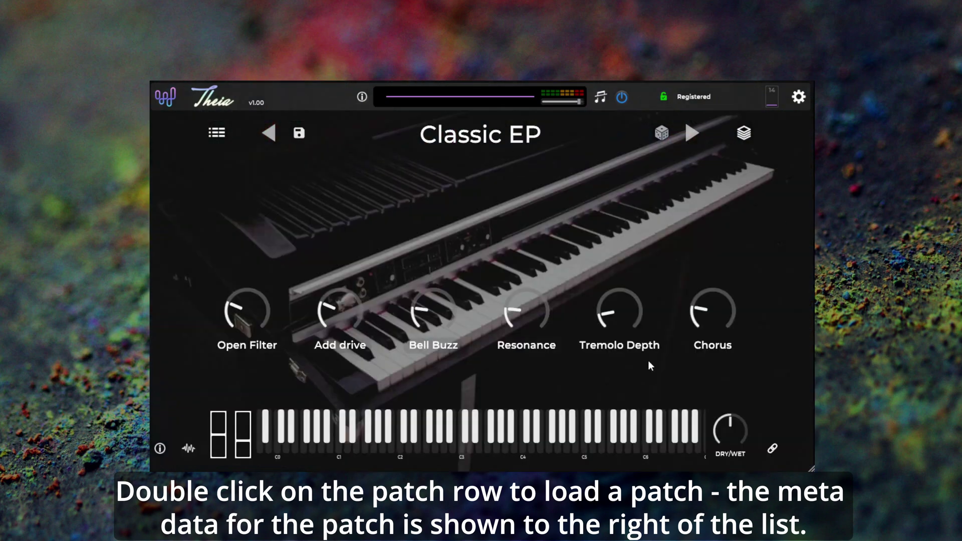
Reopen the patch browser, set it to stay open after loading, and load the Comet's Journey patch
{"action": "left_click", "coordinate": [216, 133]}
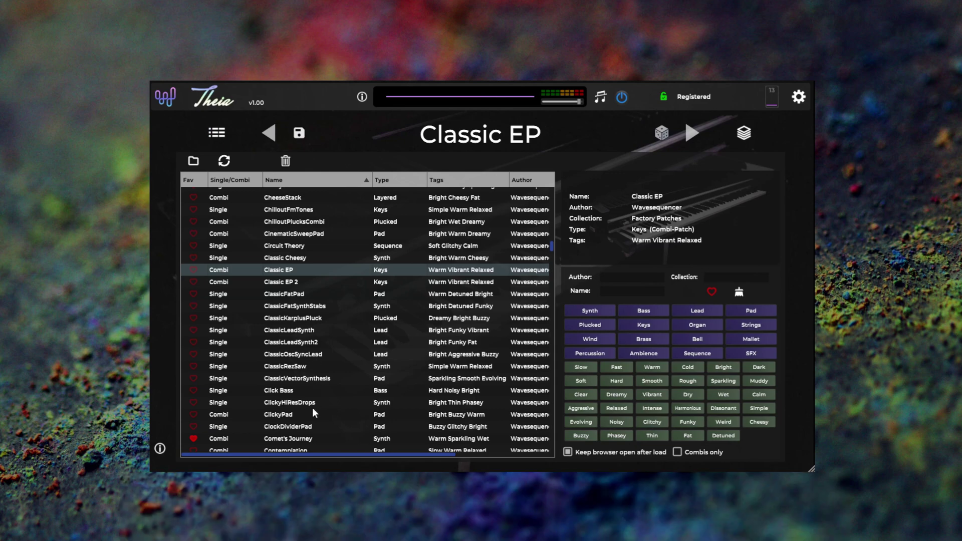
{"action": "double_click", "coordinate": [286, 439]}
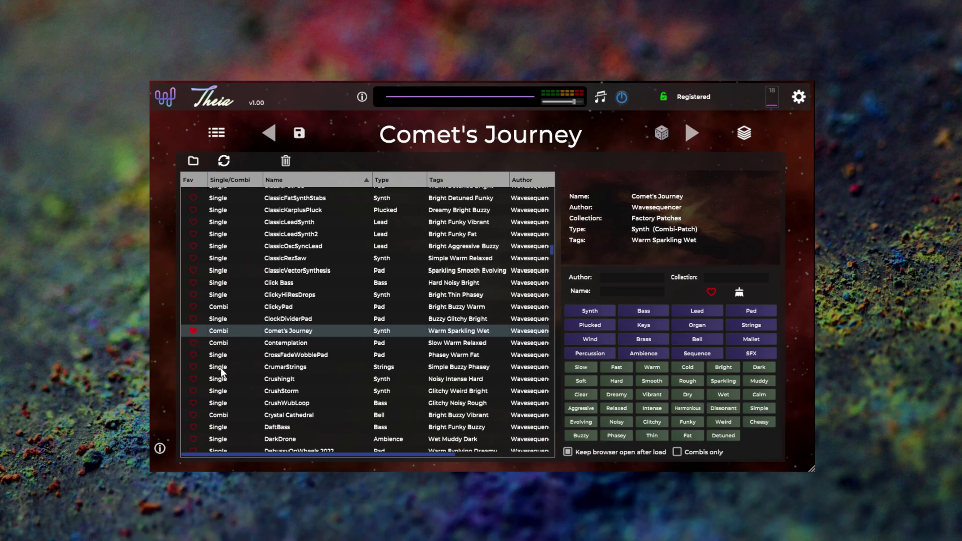
Limit the patch list to combis only, and turn the favourites filter on and off again
{"action": "left_click", "coordinate": [677, 452]}
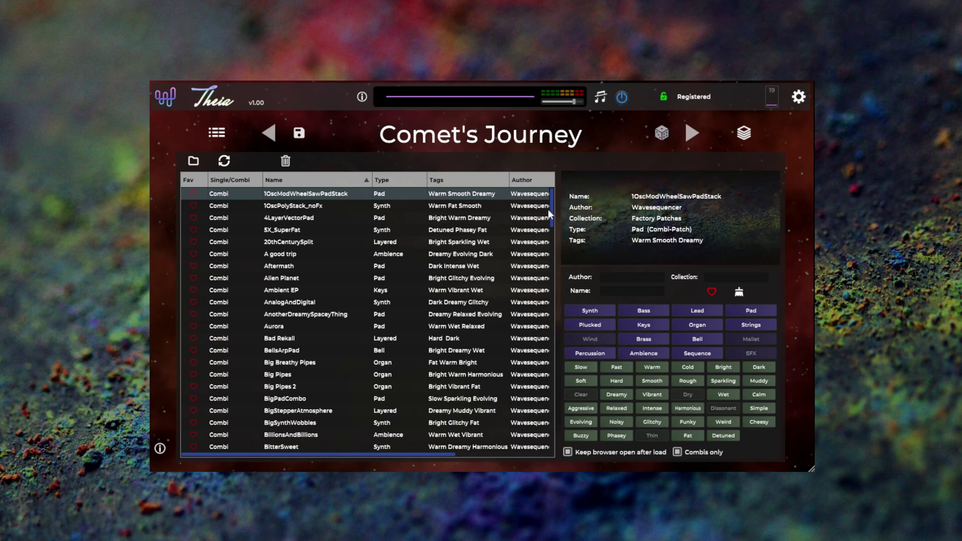
{"action": "left_click_drag", "start_coordinate": [549, 211], "coordinate": [545, 243]}
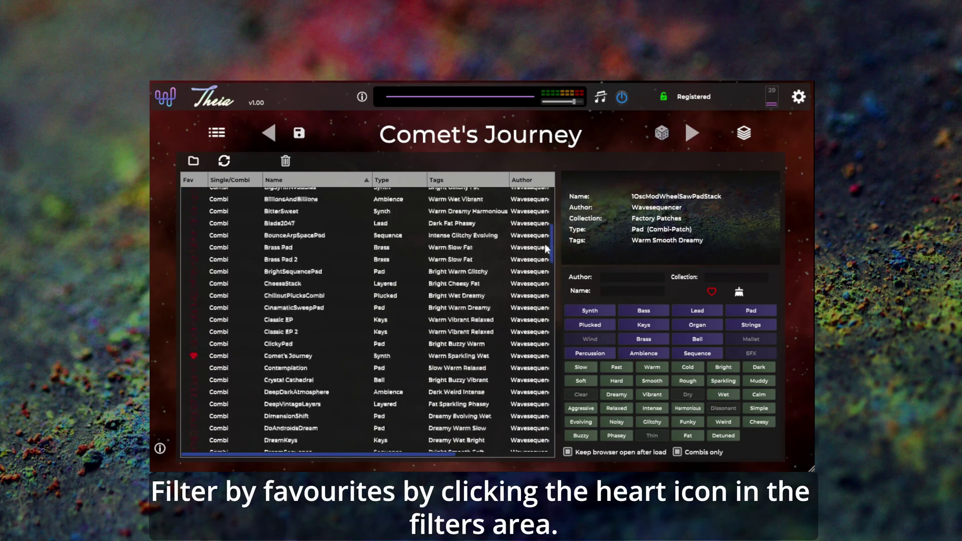
{"action": "left_click", "coordinate": [711, 291]}
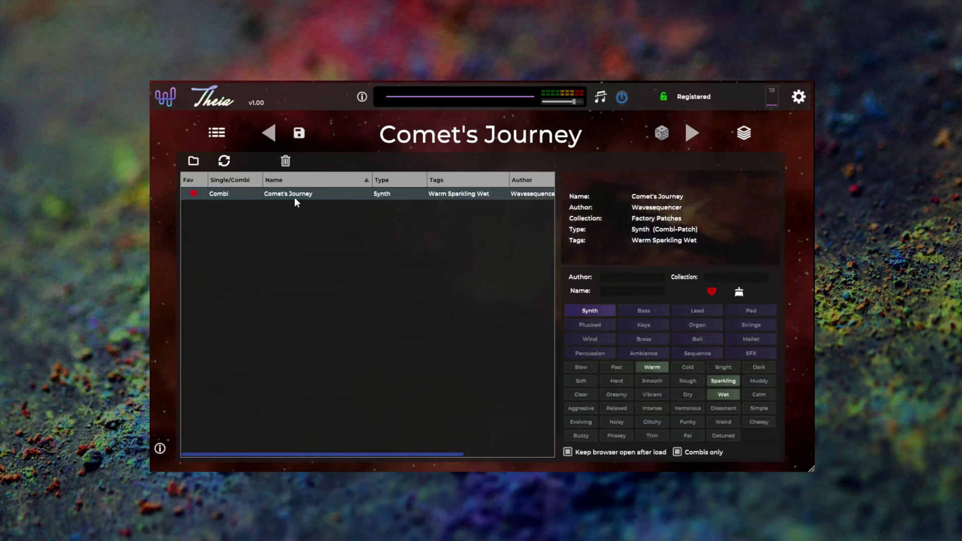
{"action": "left_click", "coordinate": [711, 292]}
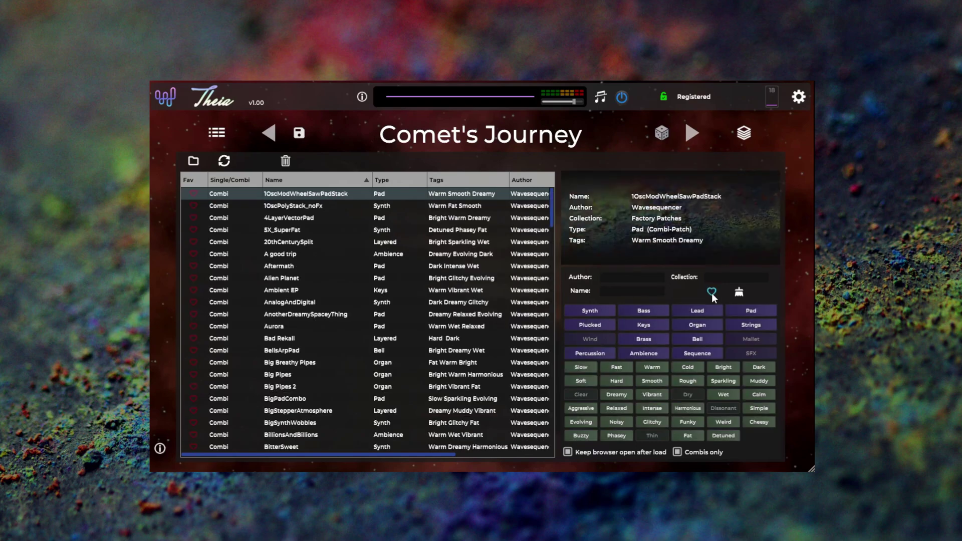
Mark the Classic EP patch as a favourite in the patch list
{"action": "scroll", "coordinate": [269, 374], "scroll_direction": "down", "scroll_amount": 4}
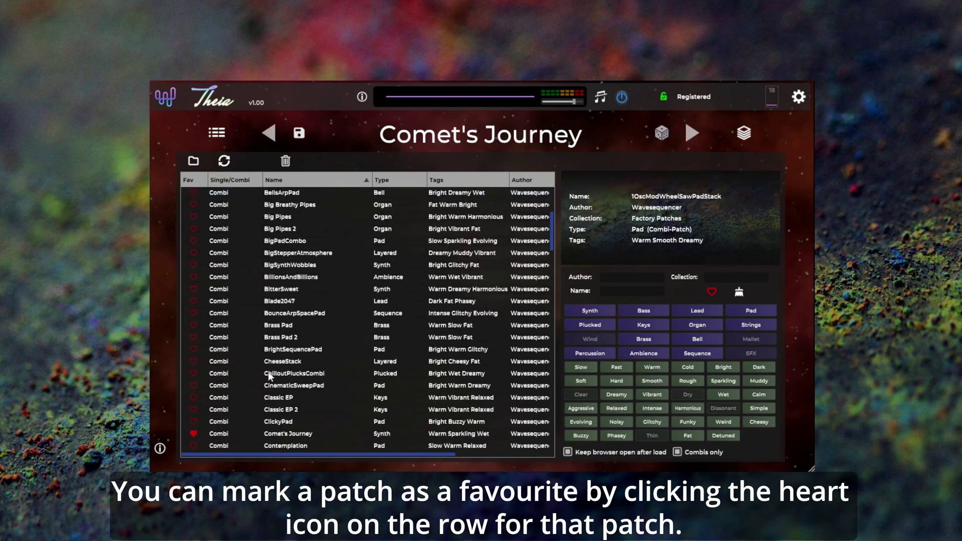
{"action": "left_click", "coordinate": [193, 398]}
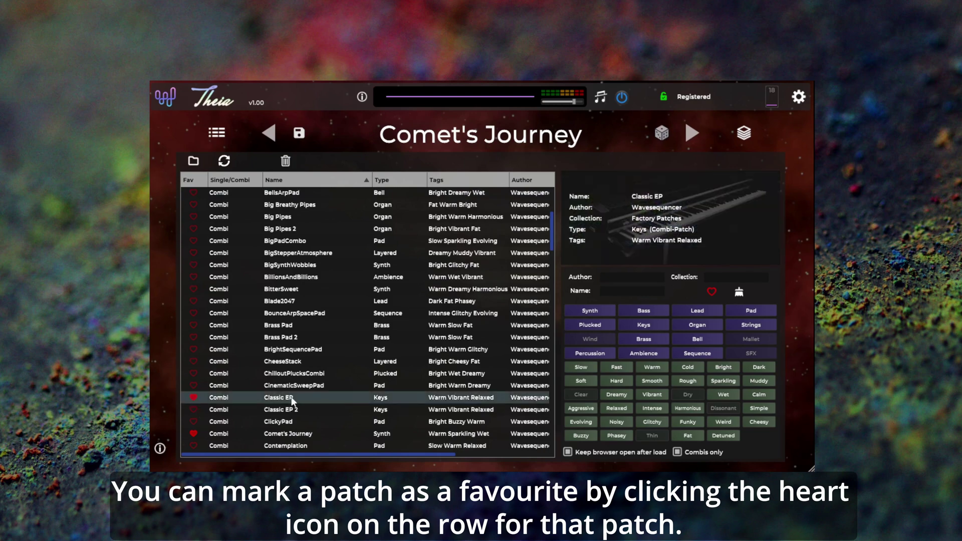
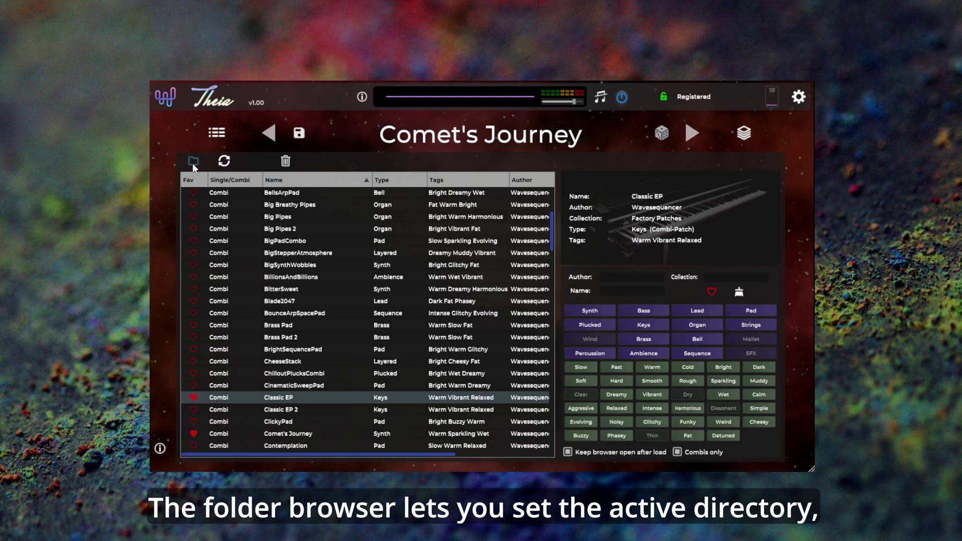
Show the folder browser, look at the FactoryPatches folder in the patch directory, and hide the folder browser again
{"action": "left_click", "coordinate": [193, 161]}
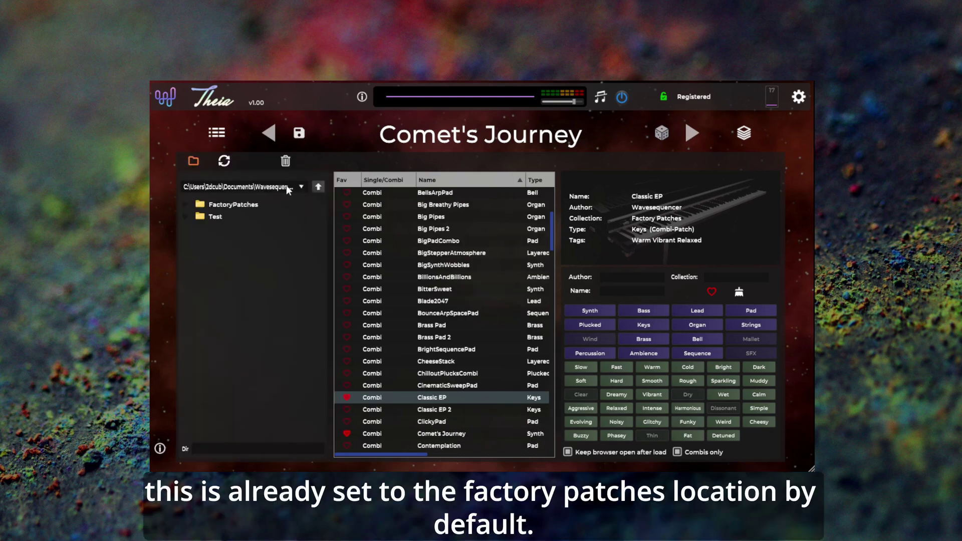
{"action": "left_click", "coordinate": [234, 206]}
{"action": "left_click", "coordinate": [251, 207]}
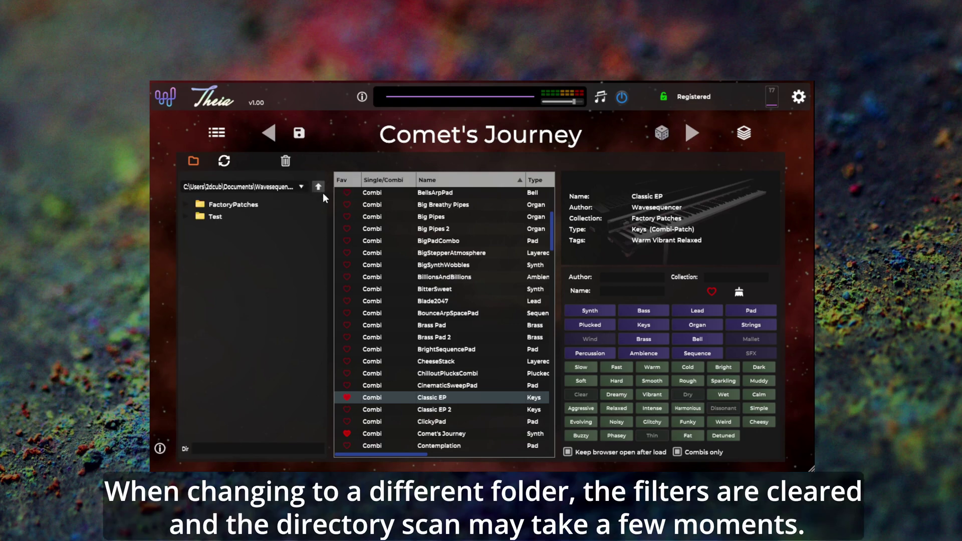
{"action": "left_click", "coordinate": [192, 161]}
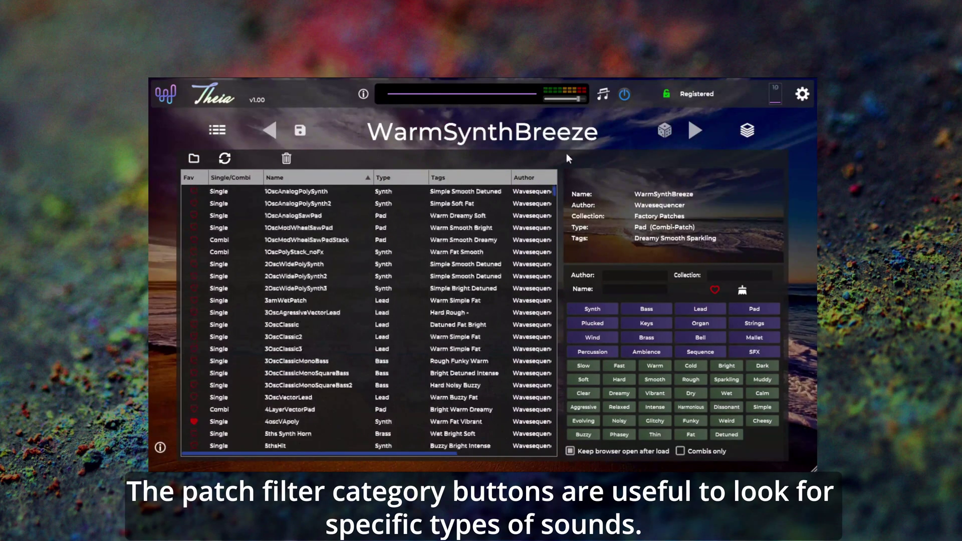
Try the instrument type filters one at a time, going through Synth, Bass, Lead and Pad, and back to Synth and Lead
{"action": "left_click", "coordinate": [596, 308]}
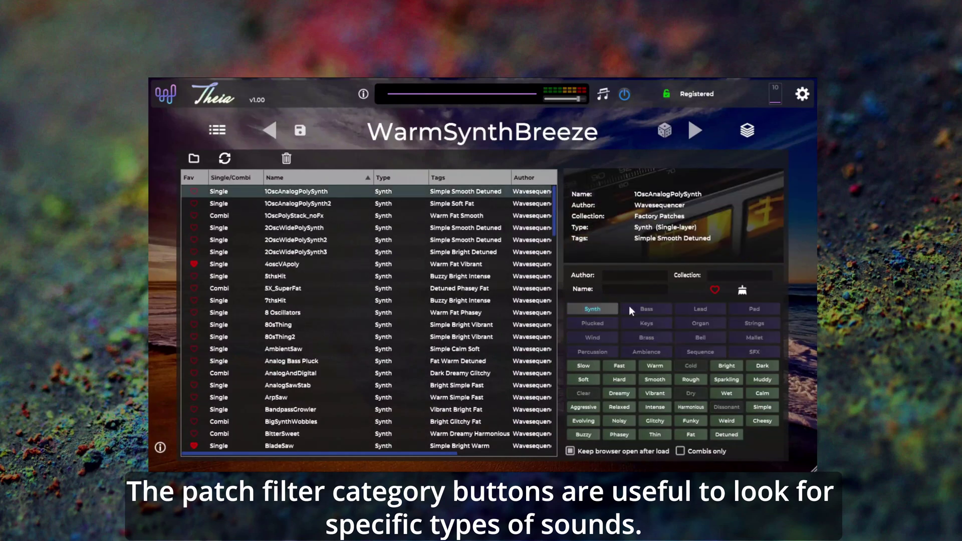
{"action": "left_click", "coordinate": [641, 306]}
{"action": "left_click", "coordinate": [696, 308]}
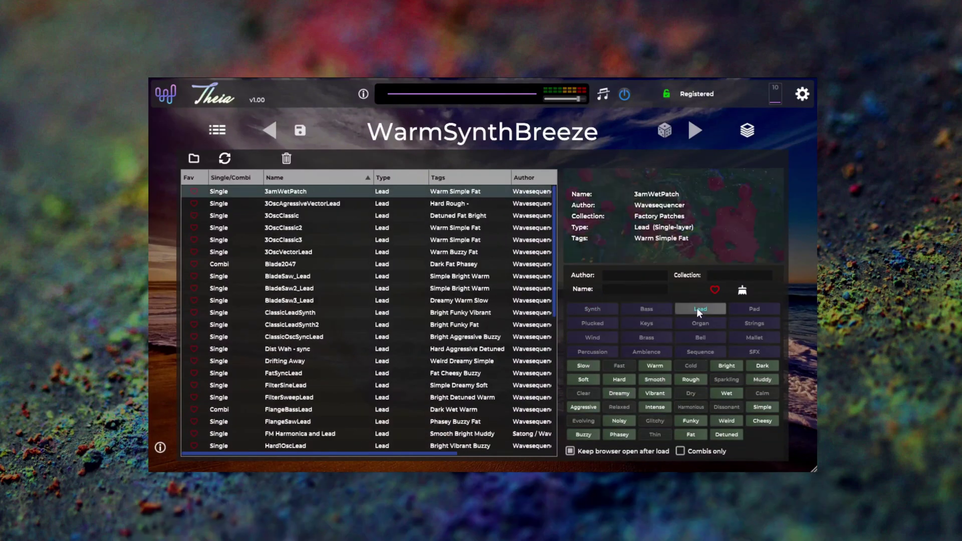
{"action": "left_click", "coordinate": [769, 308]}
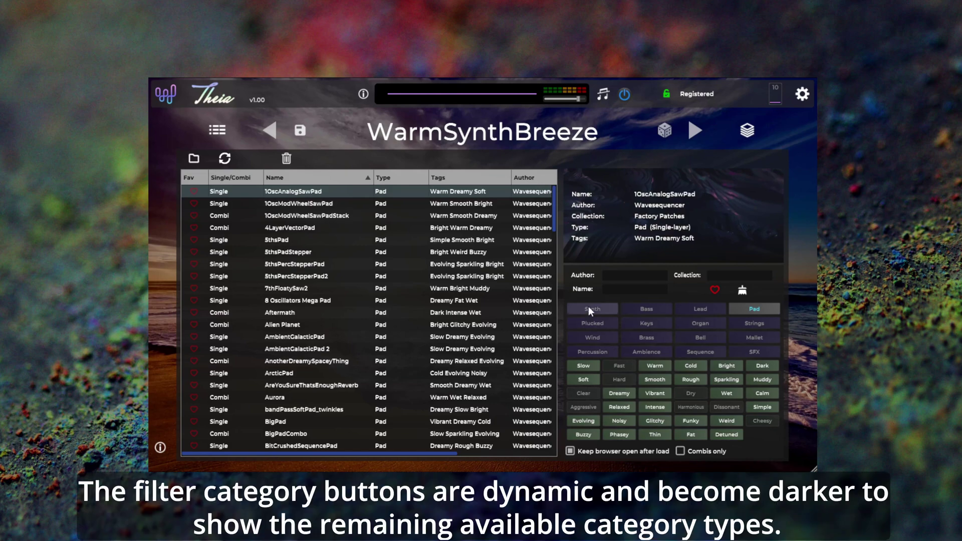
{"action": "left_click", "coordinate": [588, 305]}
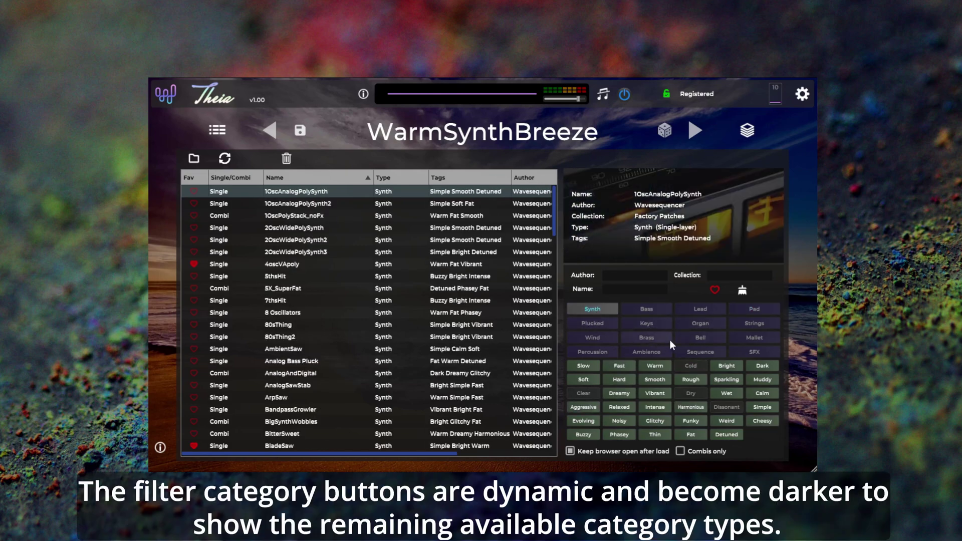
{"action": "left_click", "coordinate": [698, 309]}
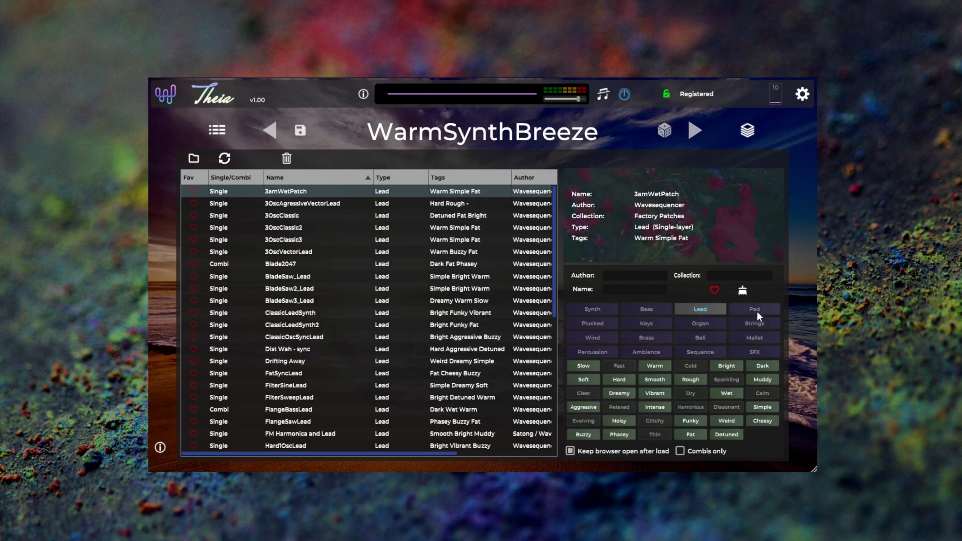
Filter the patch list to Keys patches tagged both Warm and Fat
{"action": "left_click", "coordinate": [646, 325]}
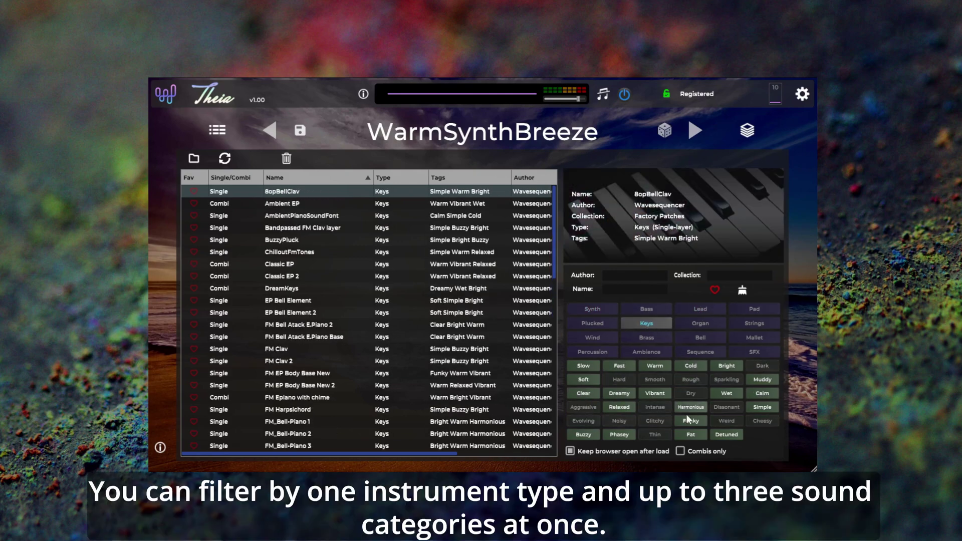
{"action": "left_click", "coordinate": [662, 368]}
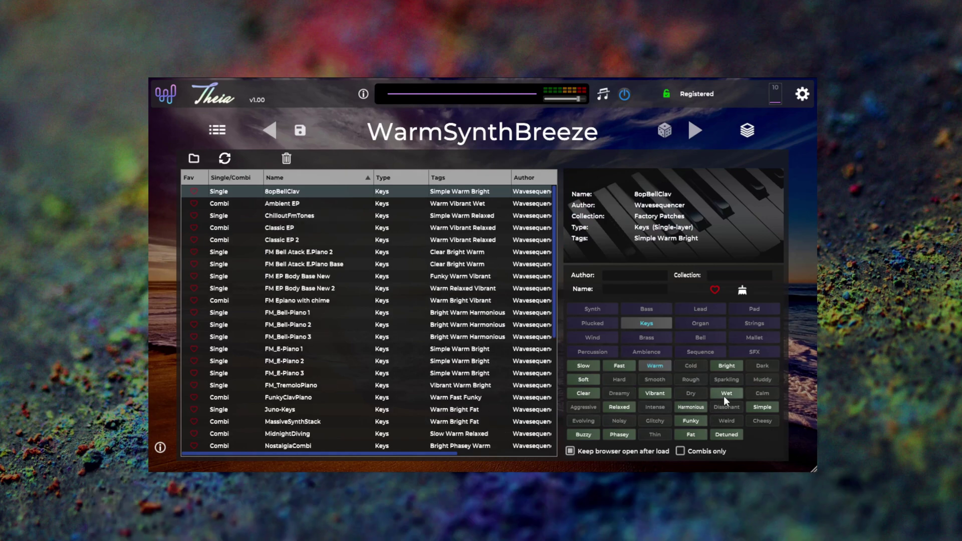
{"action": "left_click", "coordinate": [693, 436]}
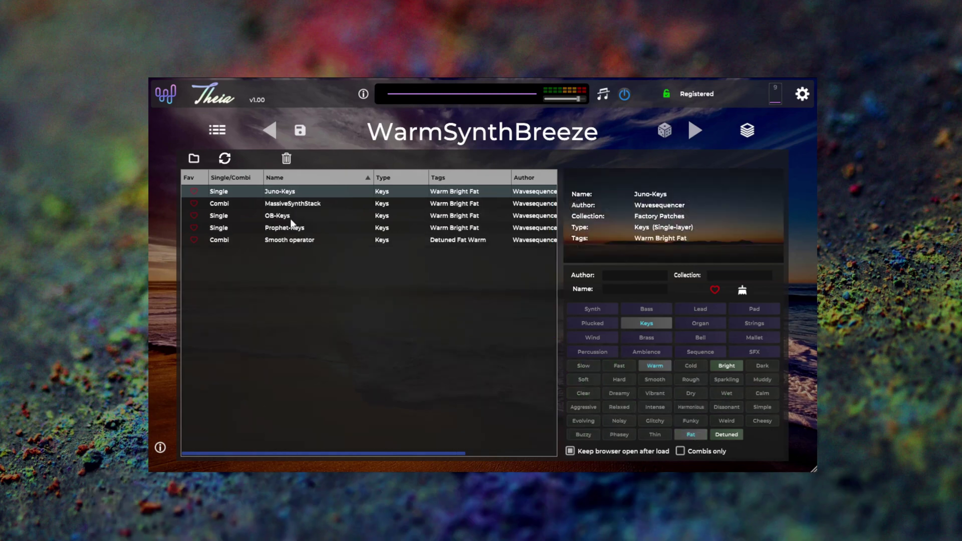
Load several random patches from the filtered list, and step back twice through the previous patches
{"action": "left_click", "coordinate": [660, 132]}
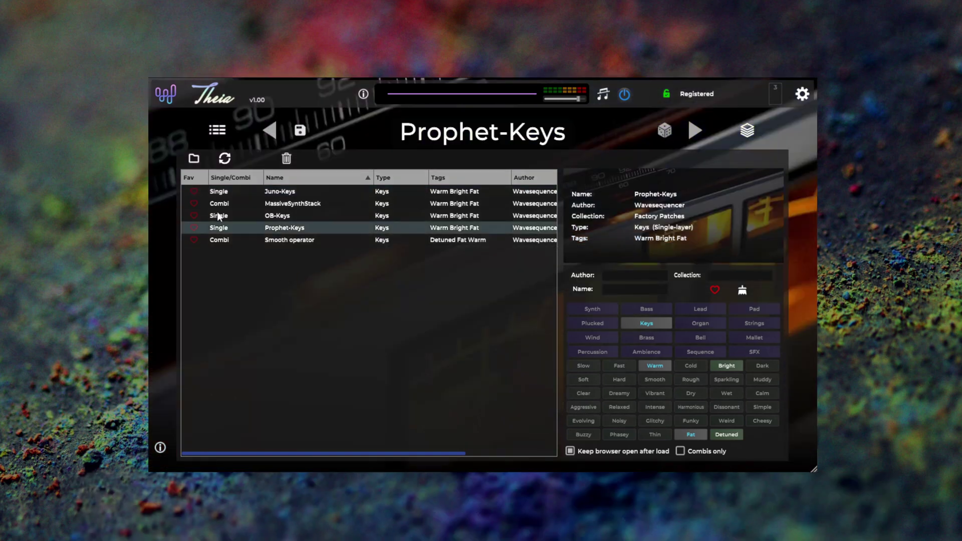
{"action": "left_click", "coordinate": [663, 133]}
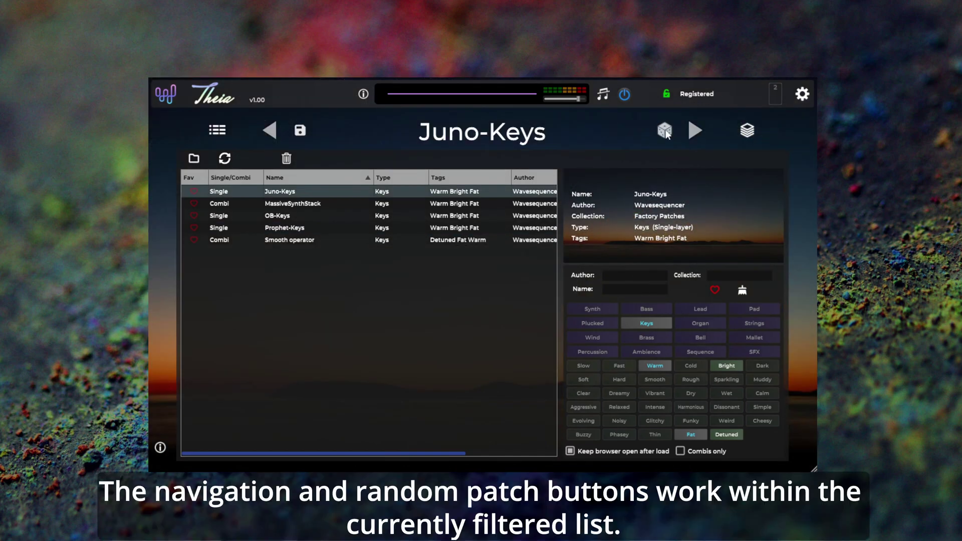
{"action": "left_click", "coordinate": [666, 131]}
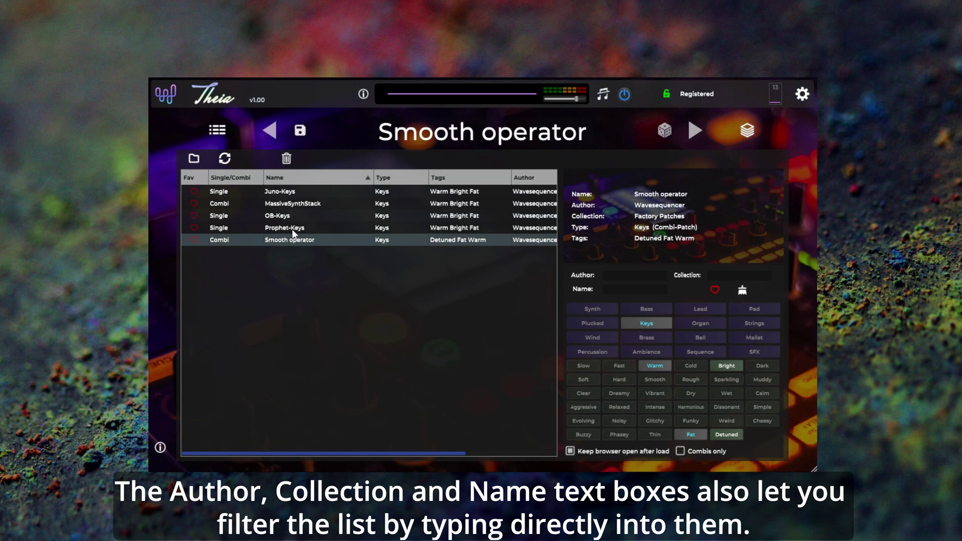
{"action": "left_click", "coordinate": [271, 131]}
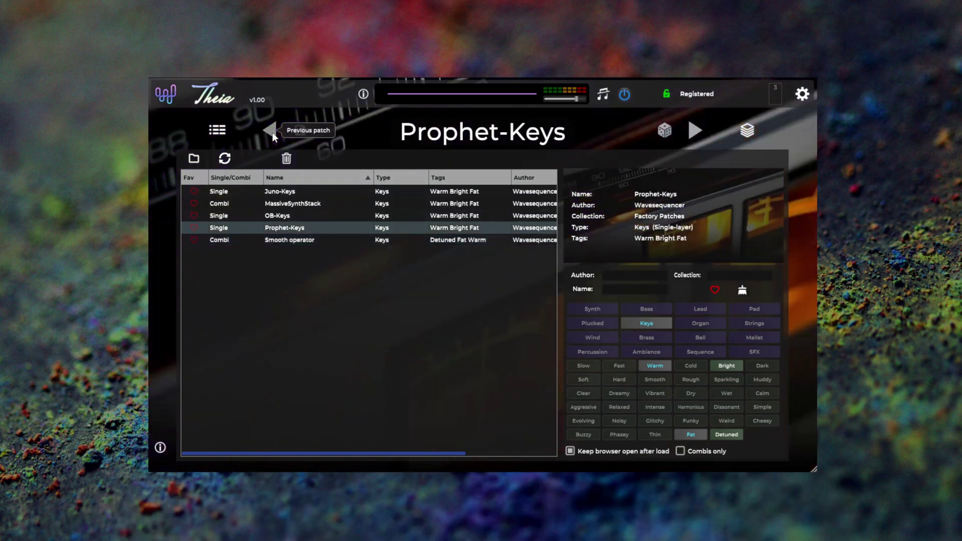
{"action": "left_click", "coordinate": [272, 133]}
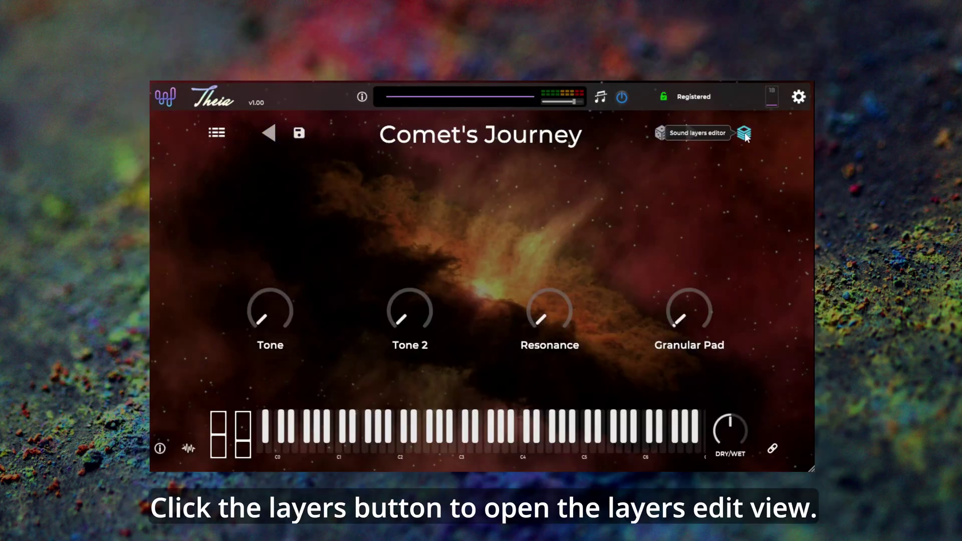
Open the sound layers editor and view the MIDI receive channel choices for the Eccentric Orbit layer, leaving channel 1 selected
{"action": "left_click", "coordinate": [744, 135]}
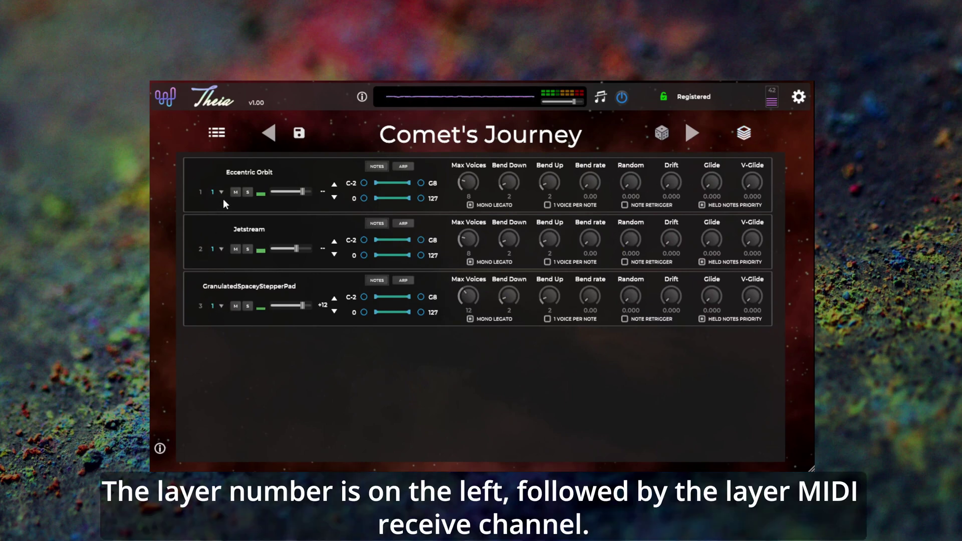
{"action": "left_click", "coordinate": [222, 192]}
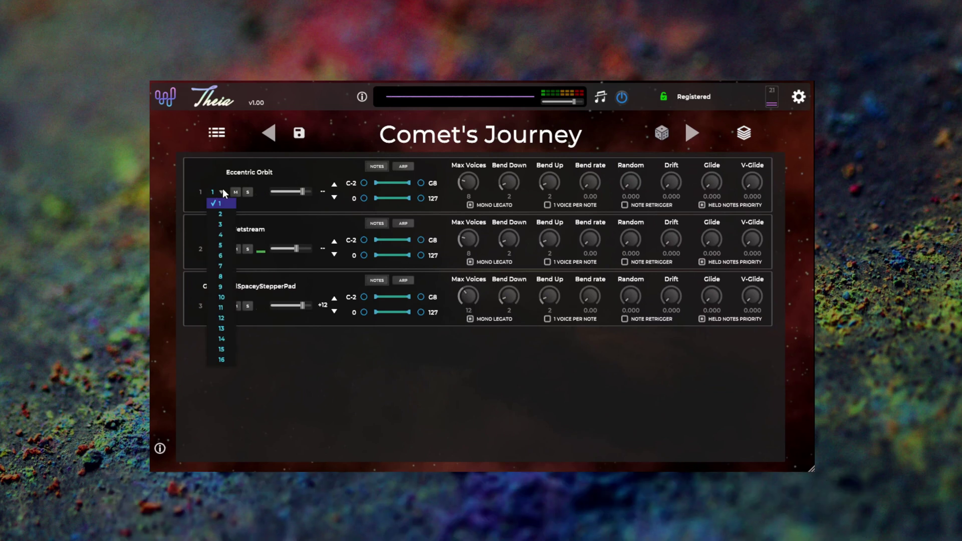
{"action": "left_click", "coordinate": [222, 192]}
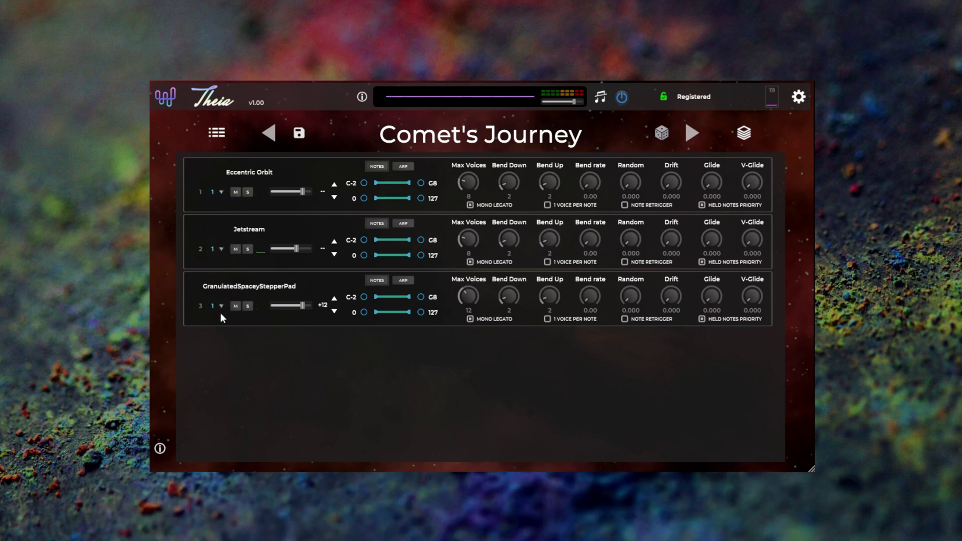
Mute the Eccentric Orbit layer, solo Jetstream and GranulatedSpaceyStepperPad in turn, and clear the solos and the mute
{"action": "left_click", "coordinate": [238, 192]}
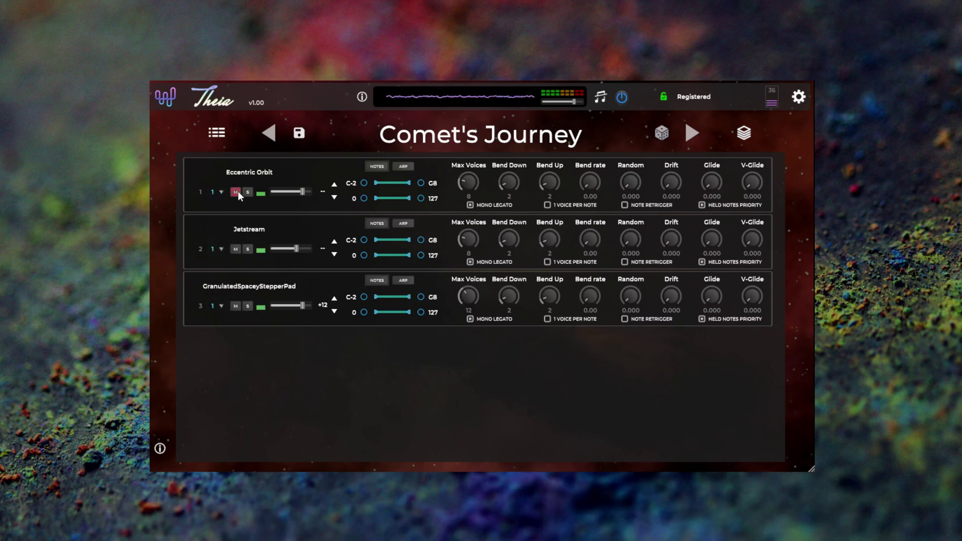
{"action": "left_click", "coordinate": [248, 250]}
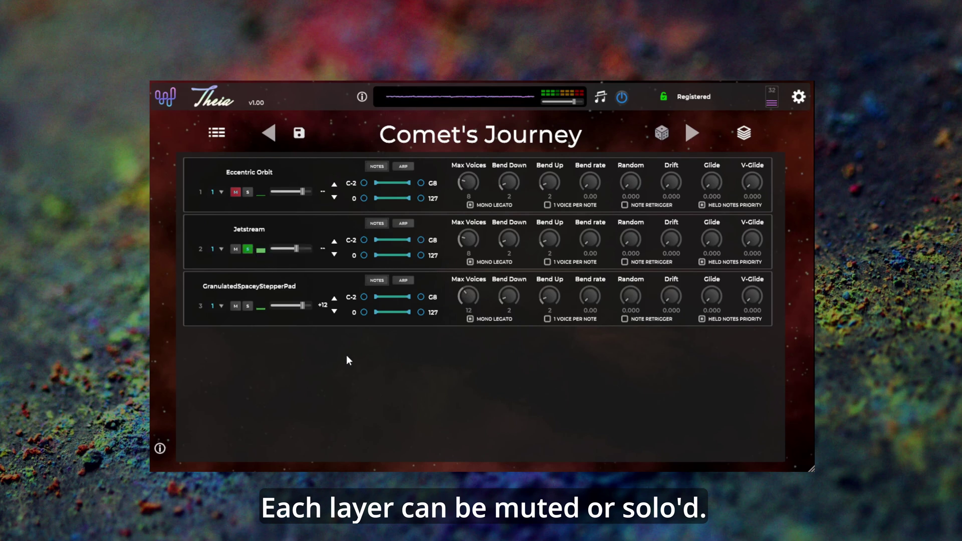
{"action": "left_click", "coordinate": [246, 249]}
{"action": "left_click", "coordinate": [248, 306]}
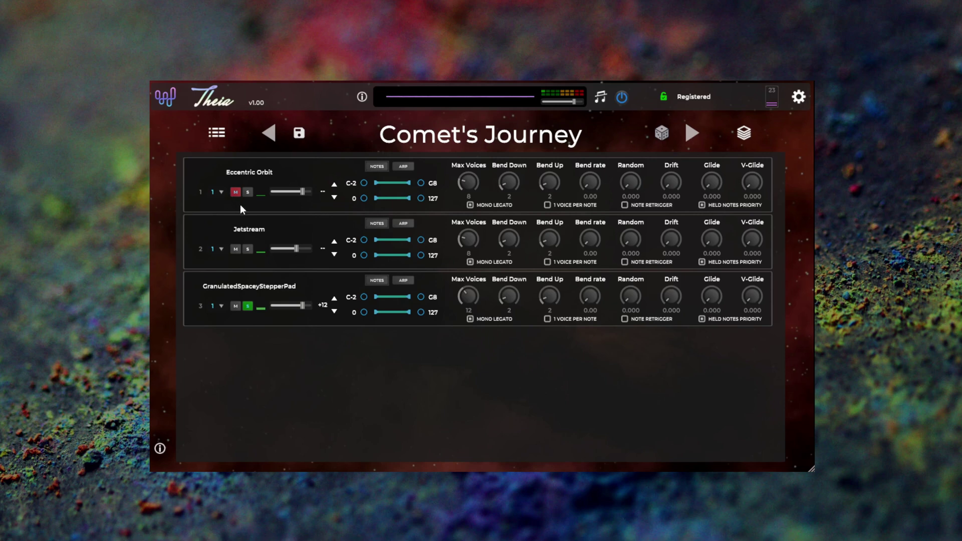
{"action": "left_click", "coordinate": [248, 306]}
{"action": "left_click", "coordinate": [235, 192]}
Solo the Eccentric Orbit and Jetstream layers together, and turn both solos off again
{"action": "left_click", "coordinate": [248, 191]}
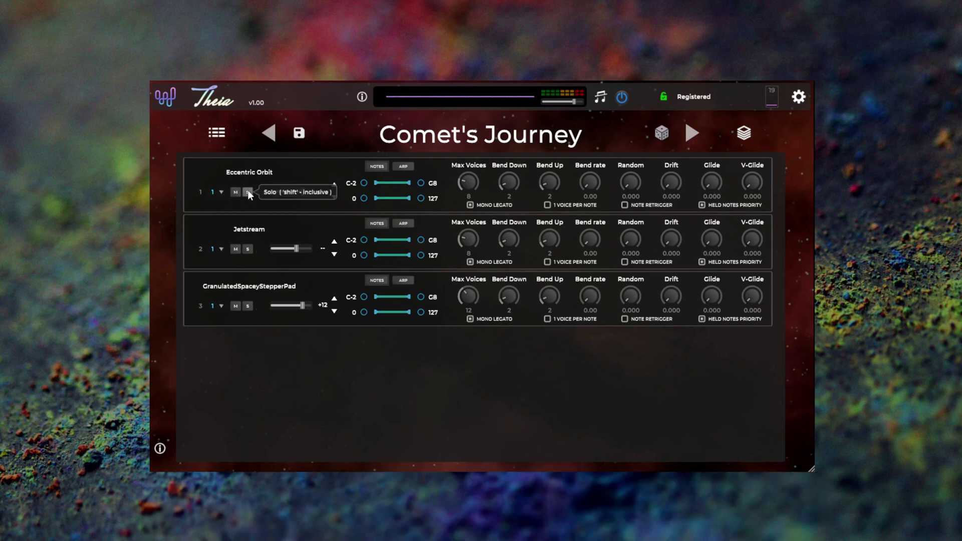
{"action": "left_click", "coordinate": [249, 247]}
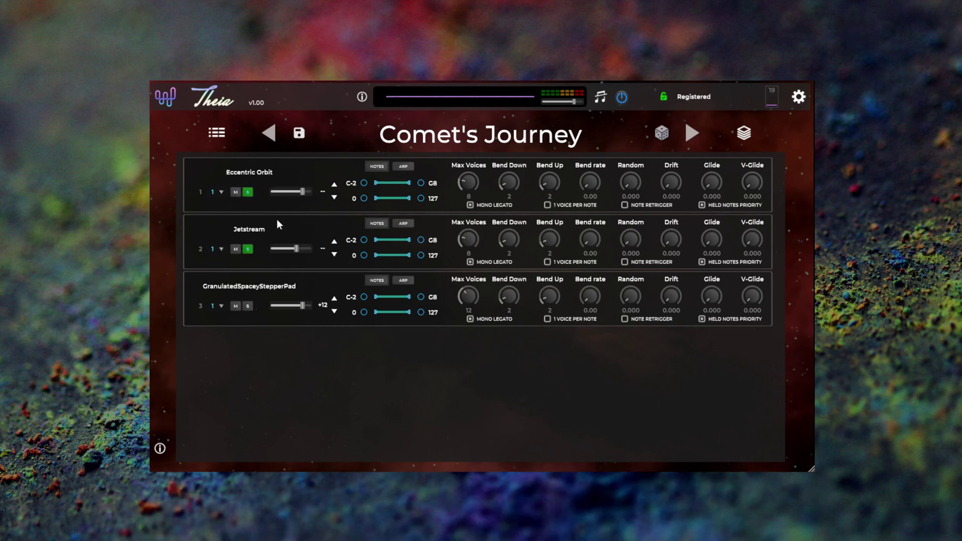
{"action": "left_click", "coordinate": [248, 192]}
{"action": "left_click", "coordinate": [248, 249]}
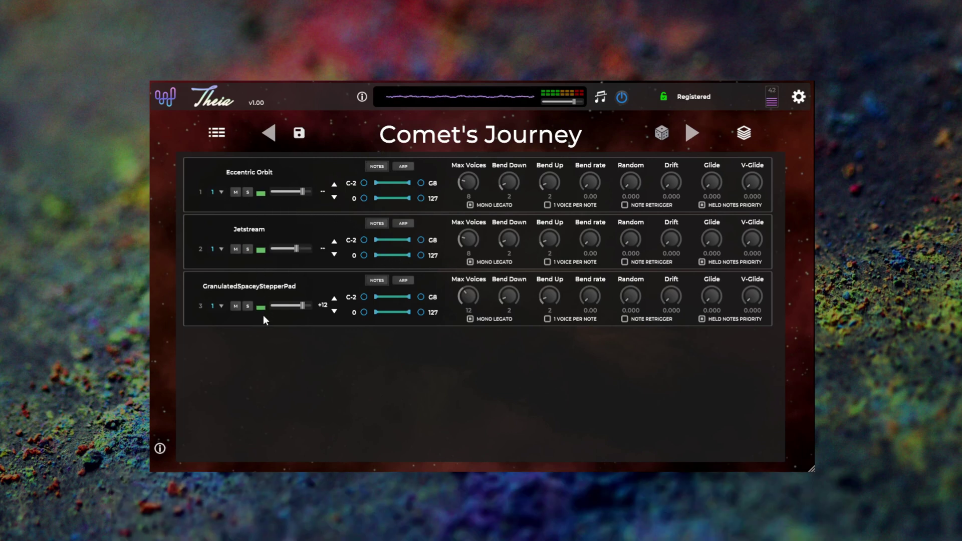
Lower the Eccentric Orbit layer's volume slightly and transpose that layer to +12
{"action": "mouse_move", "coordinate": [301, 192]}
{"action": "left_mouse_down"}
{"action": "mouse_move", "coordinate": [276, 192]}
{"action": "mouse_move", "coordinate": [299, 193]}
{"action": "left_mouse_up"}
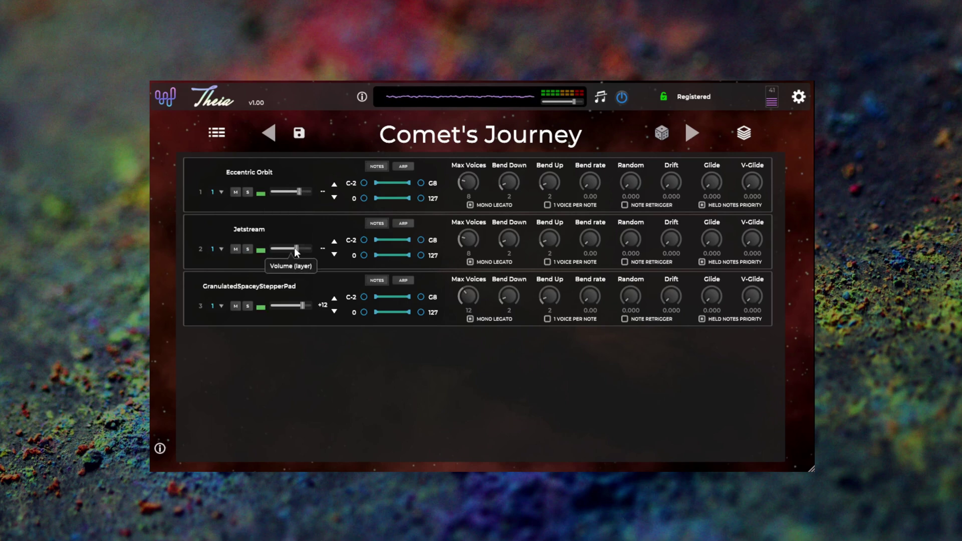
{"action": "left_click", "coordinate": [335, 185]}
{"action": "left_click", "coordinate": [334, 185]}
{"action": "left_click", "coordinate": [334, 186]}
{"action": "left_click", "coordinate": [335, 186]}
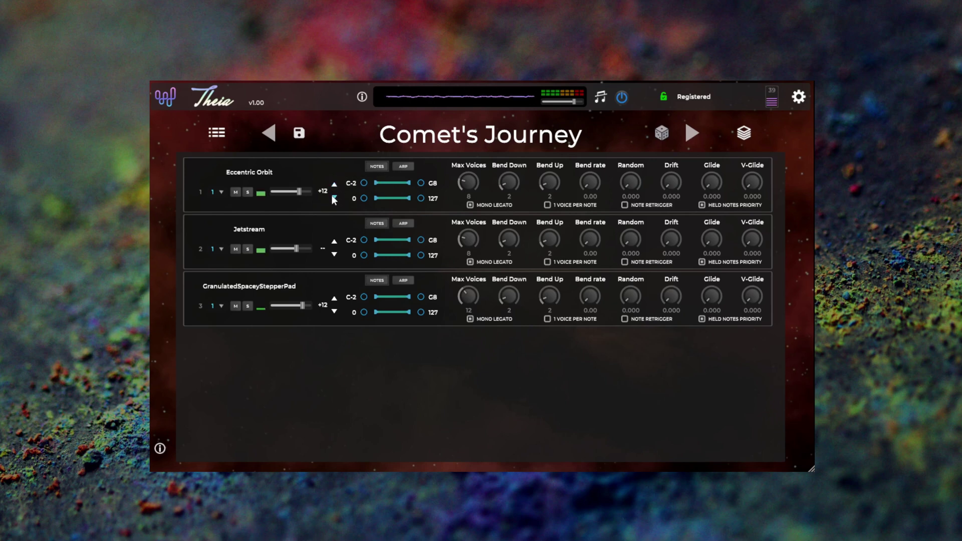
Try limiting Eccentric Orbit to notes from A2 upward and velocities 56 to 123, and reset both ranges to their defaults
{"action": "left_click", "coordinate": [364, 184]}
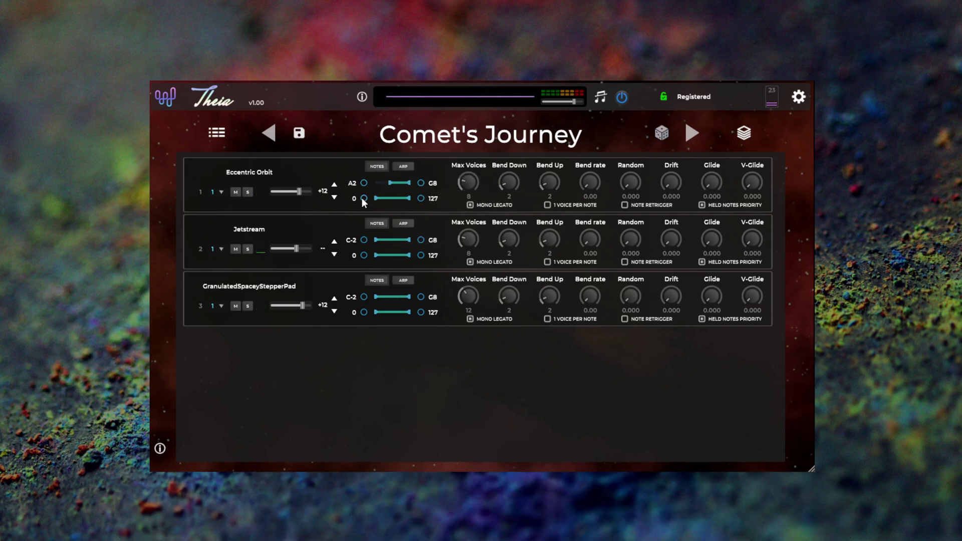
{"action": "left_click", "coordinate": [364, 198]}
{"action": "left_click", "coordinate": [420, 198]}
{"action": "left_click", "coordinate": [366, 199]}
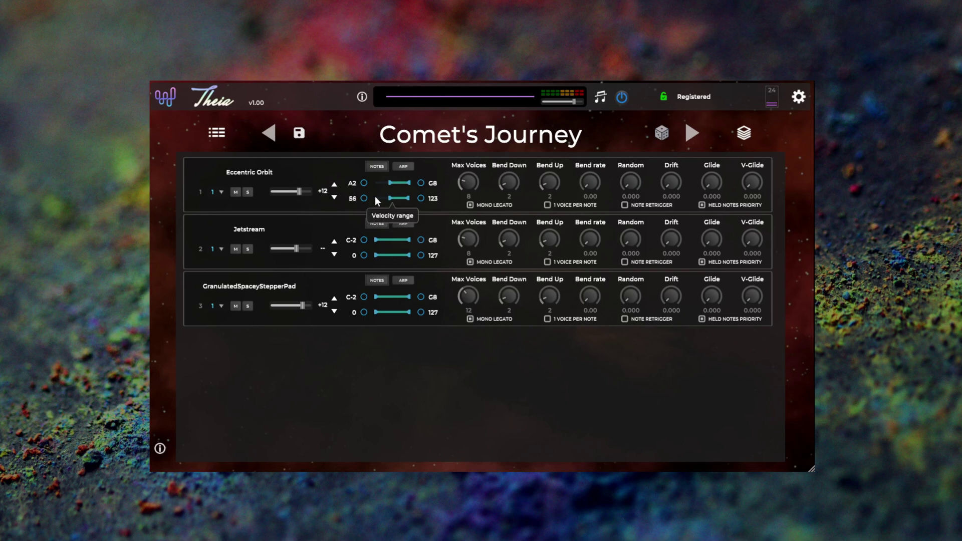
{"action": "double_click", "coordinate": [401, 183]}
{"action": "double_click", "coordinate": [401, 198]}
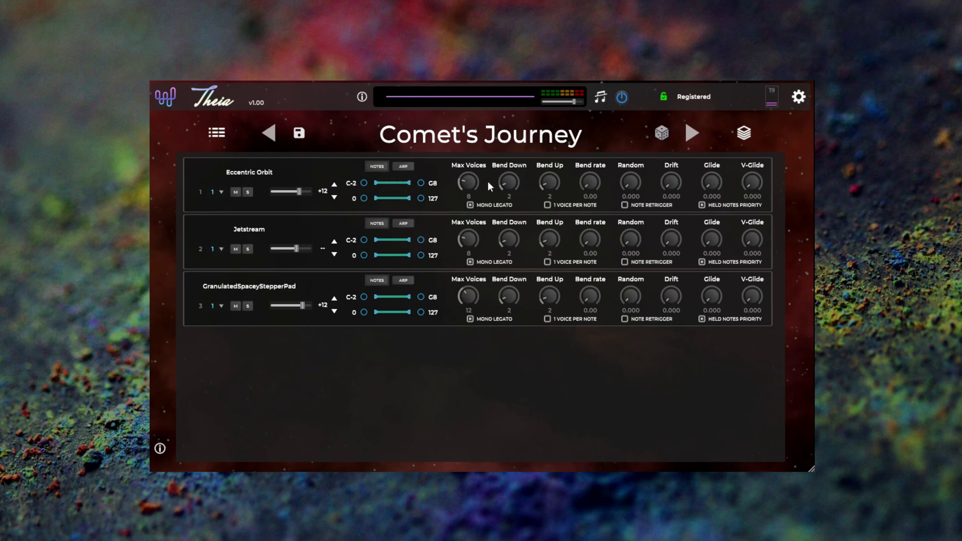
Set the Eccentric Orbit layer to 1 maximum voice, with Glide at 0.376 and V-Glide at 0.288
{"action": "left_click_drag", "start_coordinate": [470, 181], "coordinate": [434, 224]}
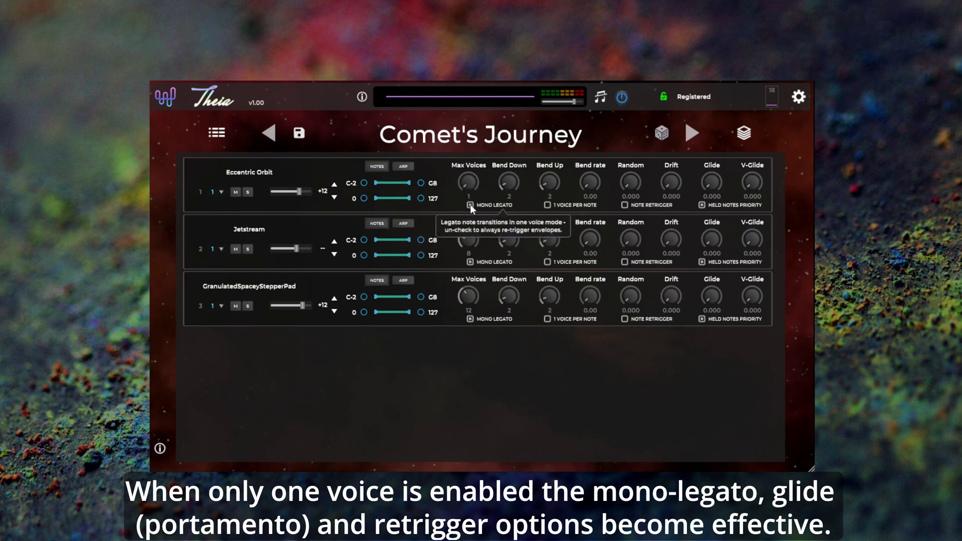
{"action": "left_click_drag", "start_coordinate": [711, 181], "coordinate": [712, 170]}
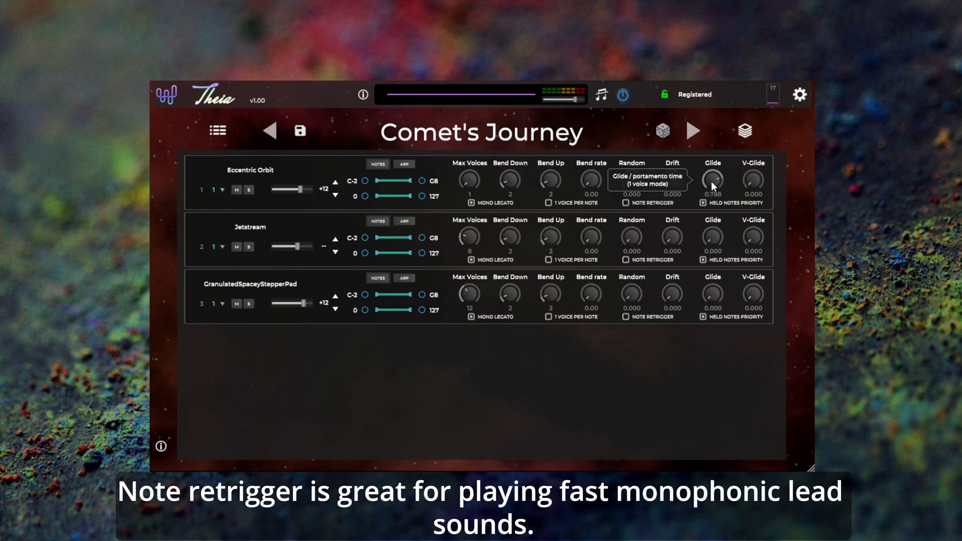
{"action": "left_click_drag", "start_coordinate": [708, 214], "coordinate": [709, 221]}
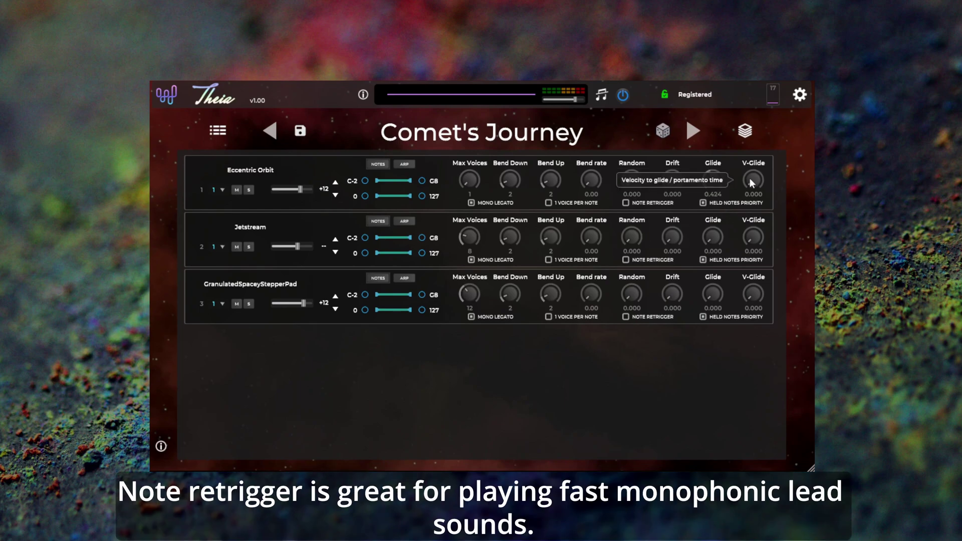
{"action": "left_click_drag", "start_coordinate": [762, 193], "coordinate": [753, 94]}
{"action": "left_click_drag", "start_coordinate": [705, 187], "coordinate": [704, 203]}
{"action": "left_click_drag", "start_coordinate": [753, 182], "coordinate": [738, 225]}
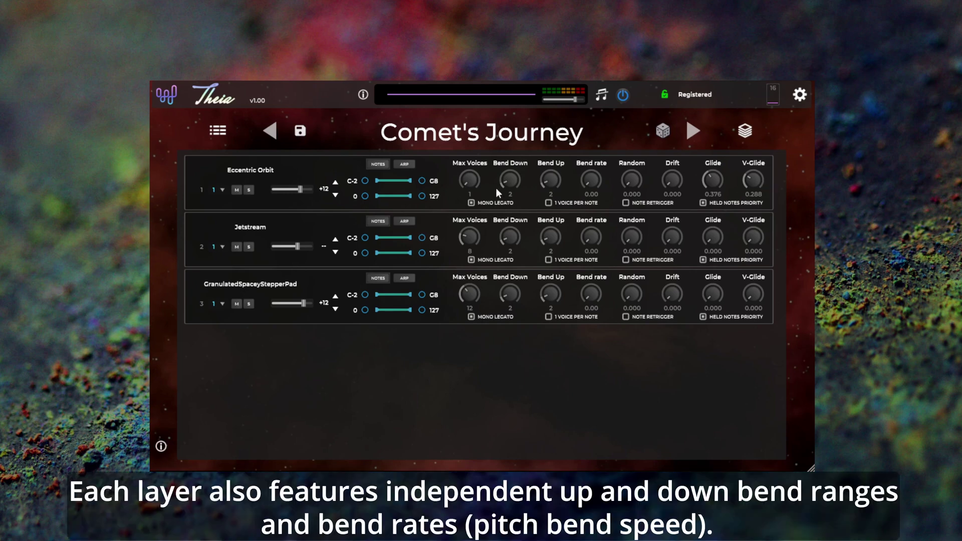
Set the Eccentric Orbit layer's pitch bend ranges to 12 down and 6 up
{"action": "left_click_drag", "start_coordinate": [510, 181], "coordinate": [511, 126]}
{"action": "left_click_drag", "start_coordinate": [551, 179], "coordinate": [552, 161]}
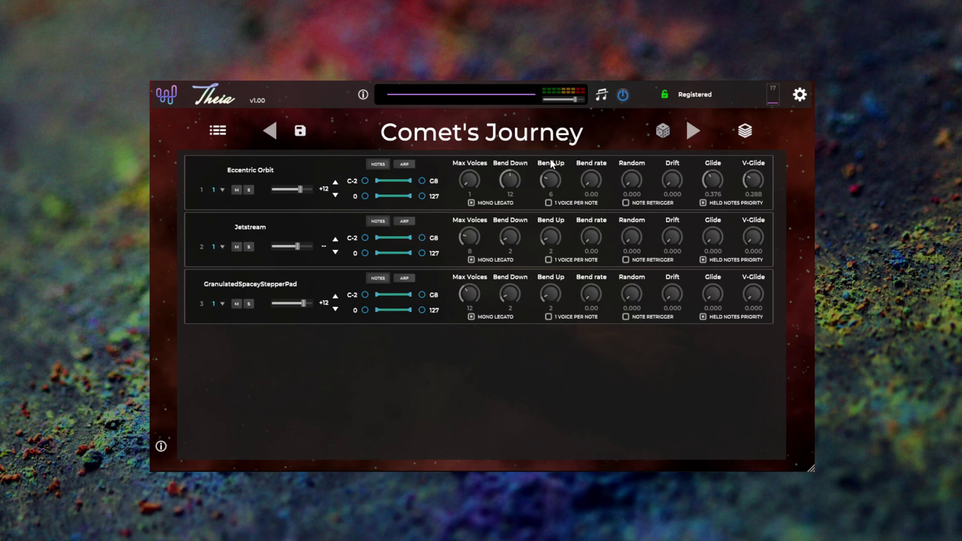
Set the Eccentric Orbit layer's bend rate to 1.347, Random to 0.387 and Drift to 0.500, and raise its maximum voices
{"action": "mouse_move", "coordinate": [589, 178]}
{"action": "left_mouse_down"}
{"action": "mouse_move", "coordinate": [590, 143]}
{"action": "mouse_move", "coordinate": [588, 187]}
{"action": "left_mouse_up"}
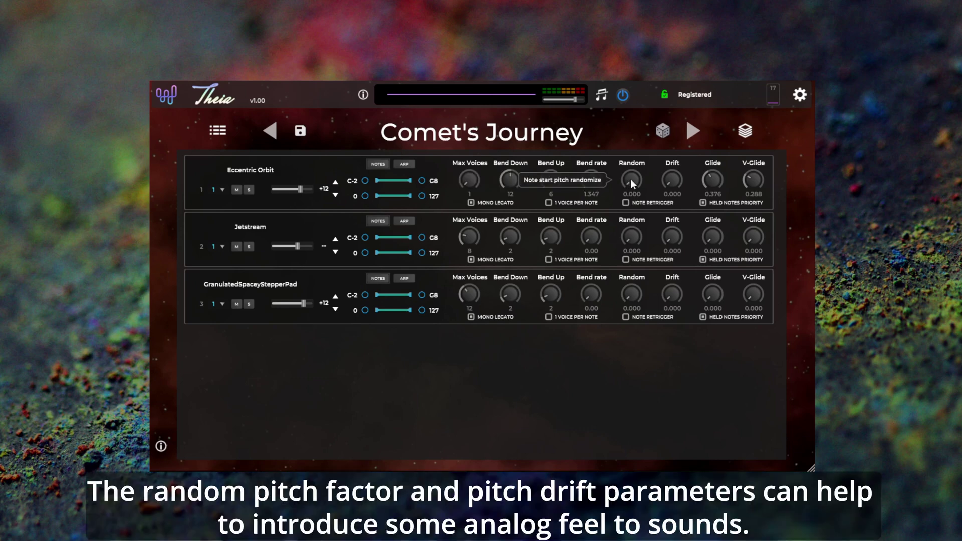
{"action": "left_click_drag", "start_coordinate": [630, 178], "coordinate": [629, 78]}
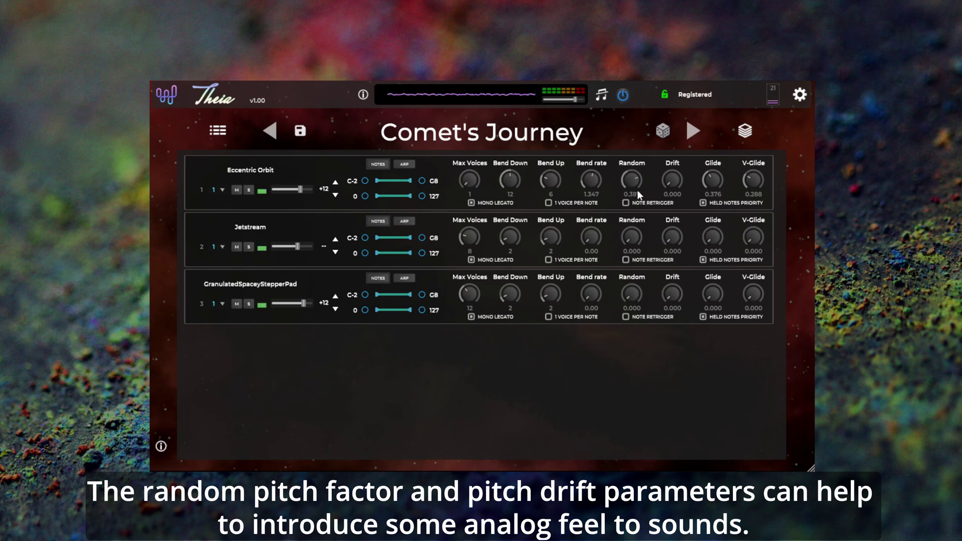
{"action": "left_click_drag", "start_coordinate": [675, 176], "coordinate": [674, 109]}
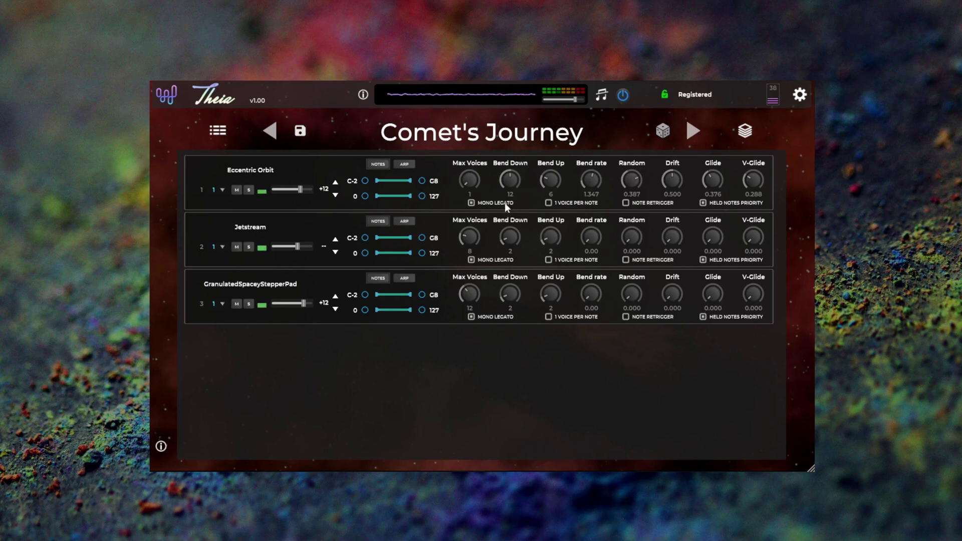
{"action": "left_click_drag", "start_coordinate": [464, 177], "coordinate": [462, 143]}
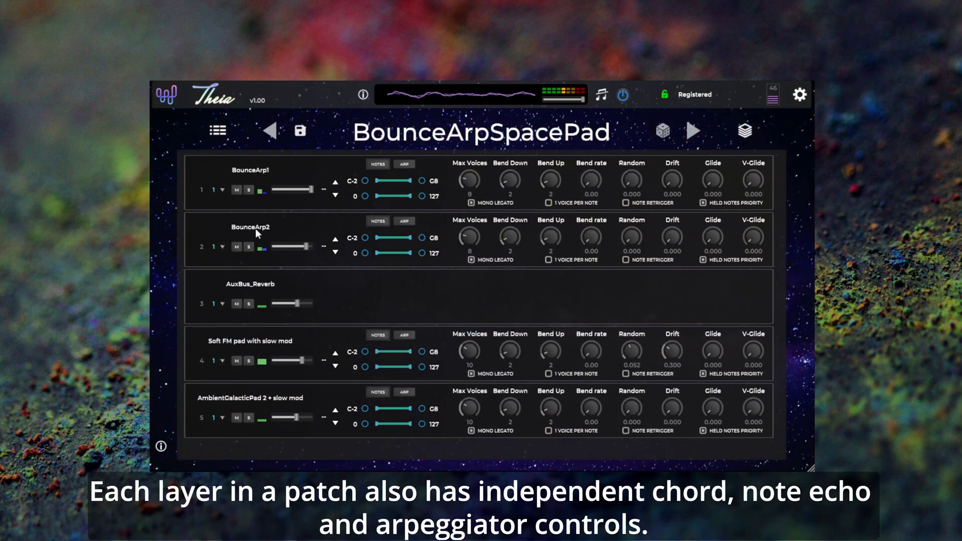
Show the arpeggiator settings of BounceArp1 and BounceArp2, and set their gates to 0.818 and 0.616 and both octave ranges to 1
{"action": "left_click", "coordinate": [405, 164]}
{"action": "left_click", "coordinate": [405, 222]}
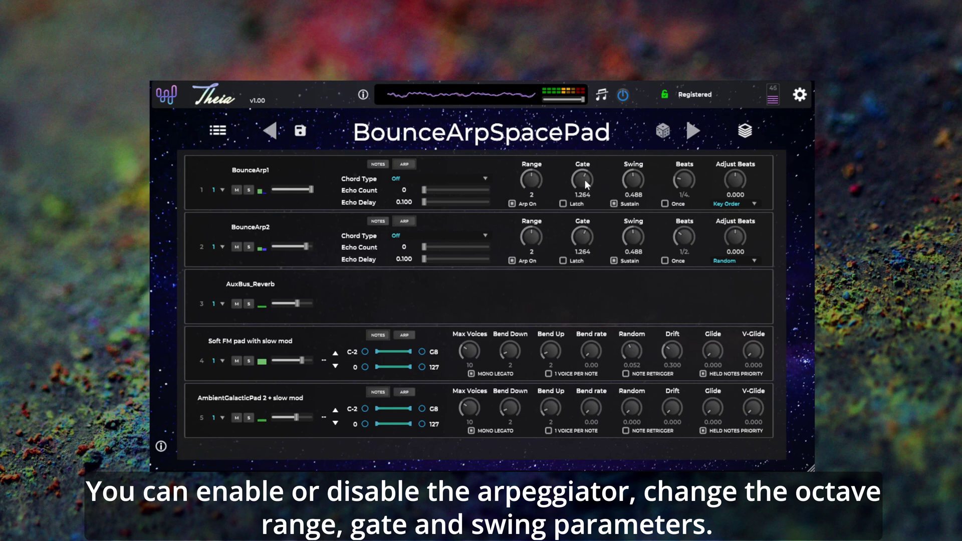
{"action": "left_click_drag", "start_coordinate": [585, 179], "coordinate": [576, 205]}
{"action": "left_click_drag", "start_coordinate": [580, 260], "coordinate": [579, 275]}
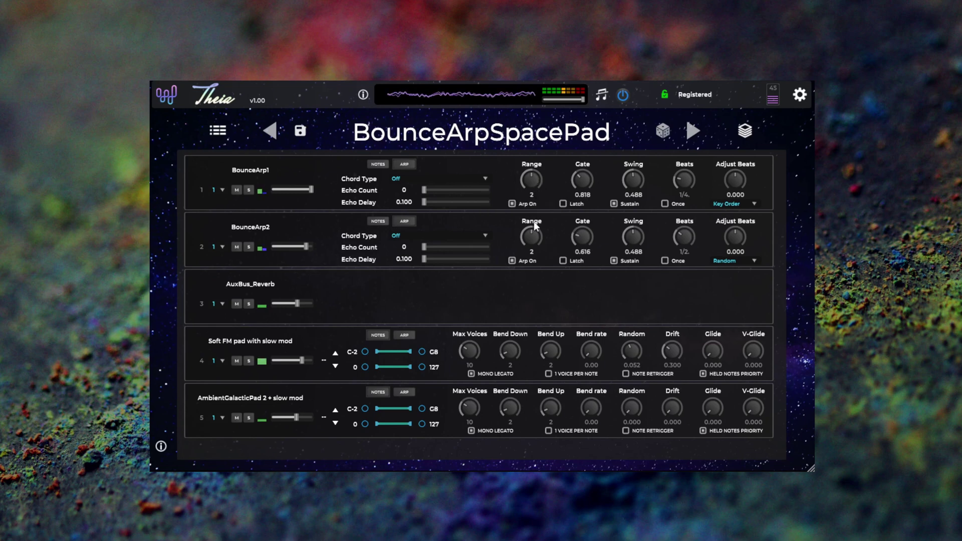
{"action": "left_click_drag", "start_coordinate": [534, 179], "coordinate": [530, 233]}
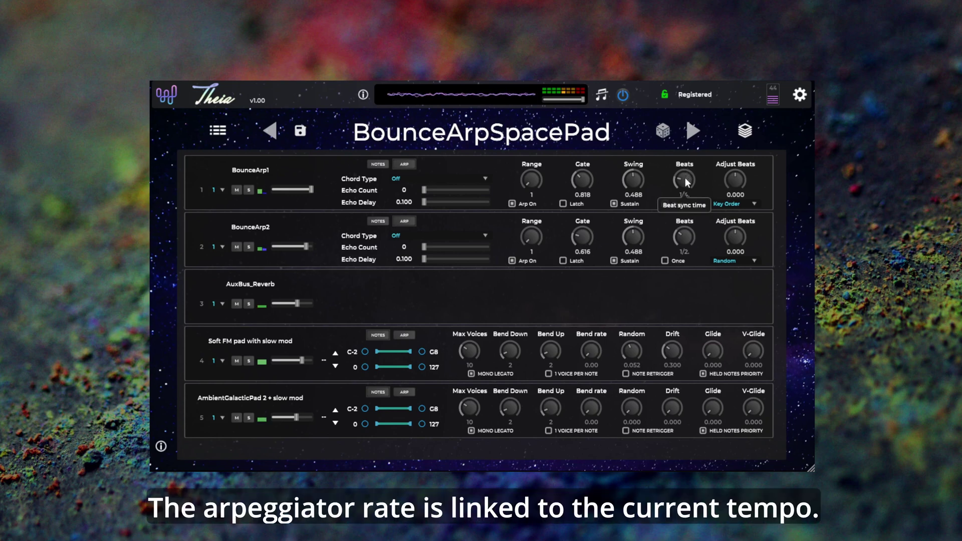
Try slower arpeggiator beat values on both bounce layers, and set BounceArp1 to 1/4. and BounceArp2 to 1/2T
{"action": "left_click_drag", "start_coordinate": [684, 176], "coordinate": [685, 163]}
{"action": "left_click_drag", "start_coordinate": [678, 242], "coordinate": [688, 182]}
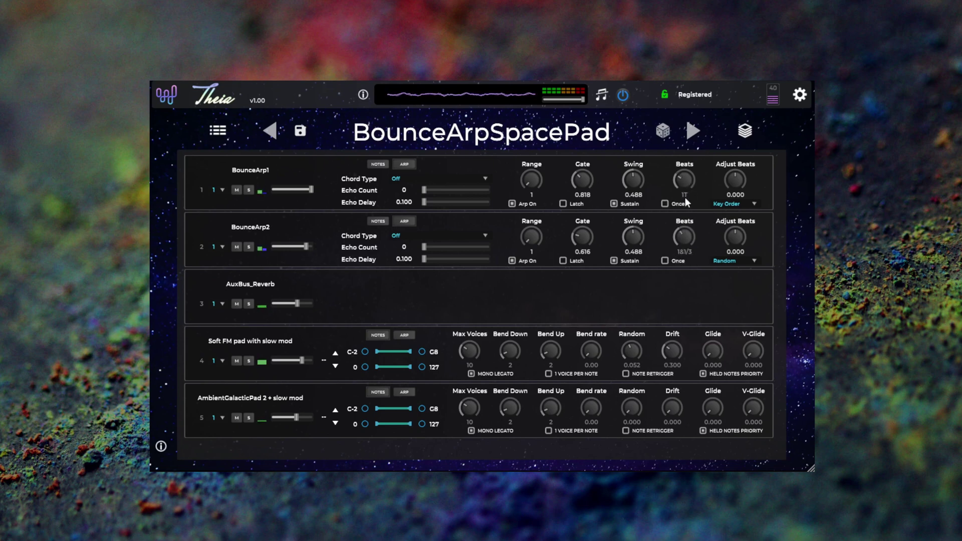
{"action": "left_click_drag", "start_coordinate": [689, 240], "coordinate": [685, 256]}
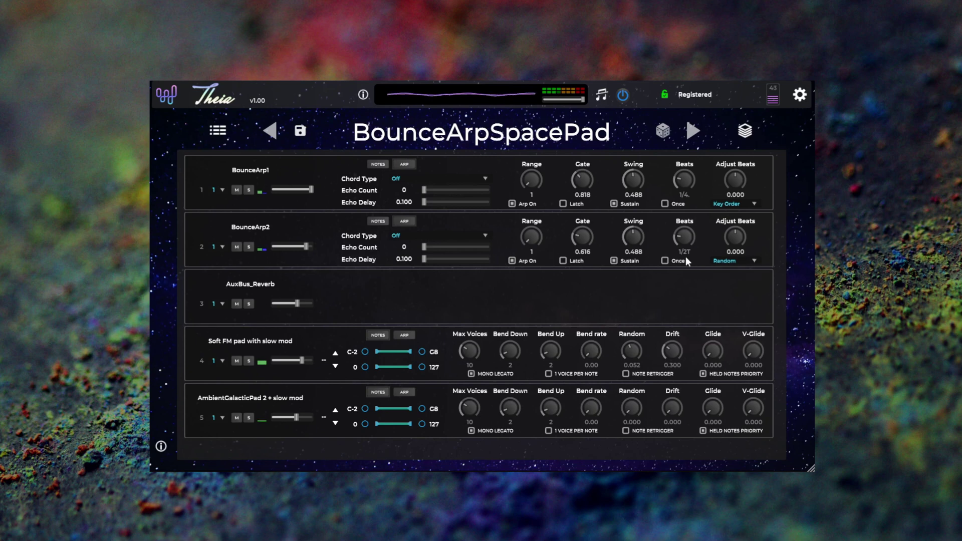
Set the chord type of both BounceArp1 and BounceArp2 to Major wide inversion
{"action": "left_click", "coordinate": [435, 177]}
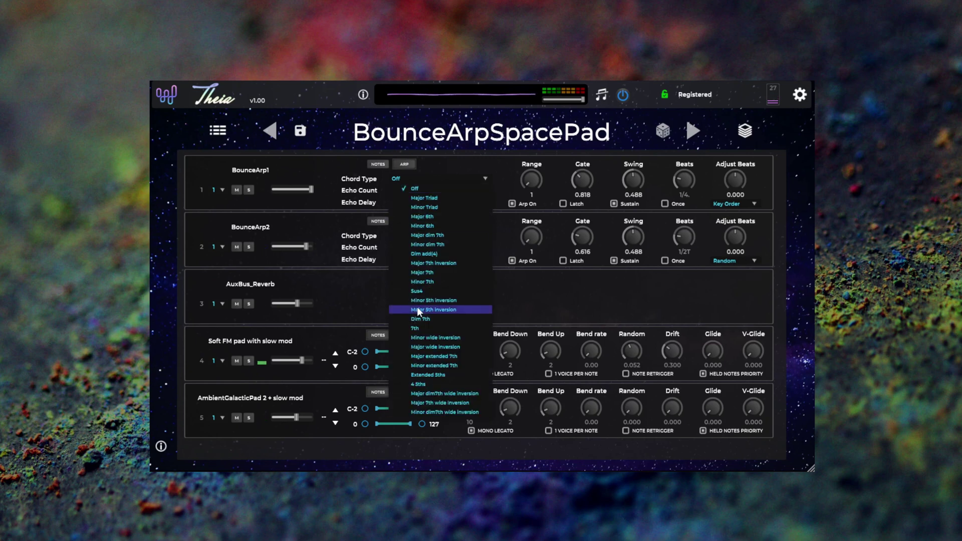
{"action": "left_click", "coordinate": [434, 345]}
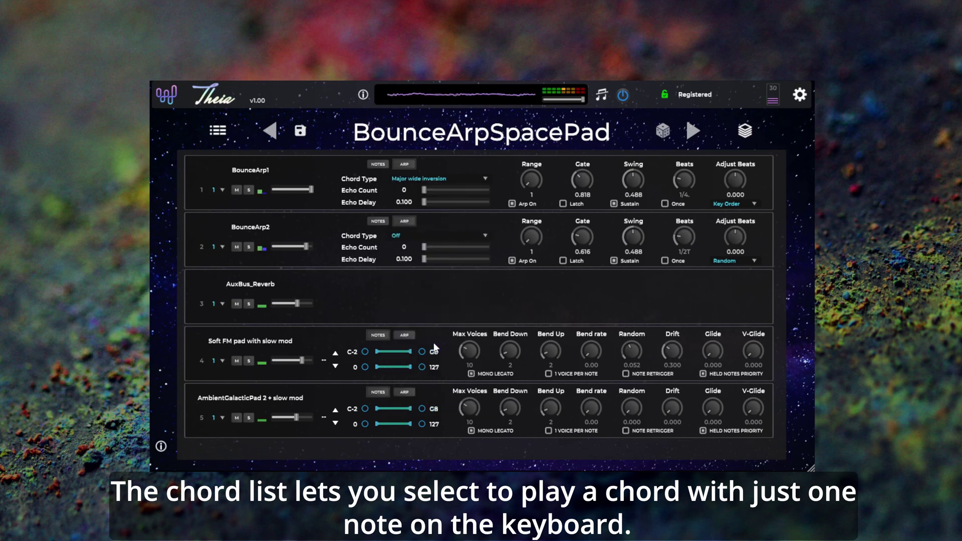
{"action": "left_click", "coordinate": [440, 236]}
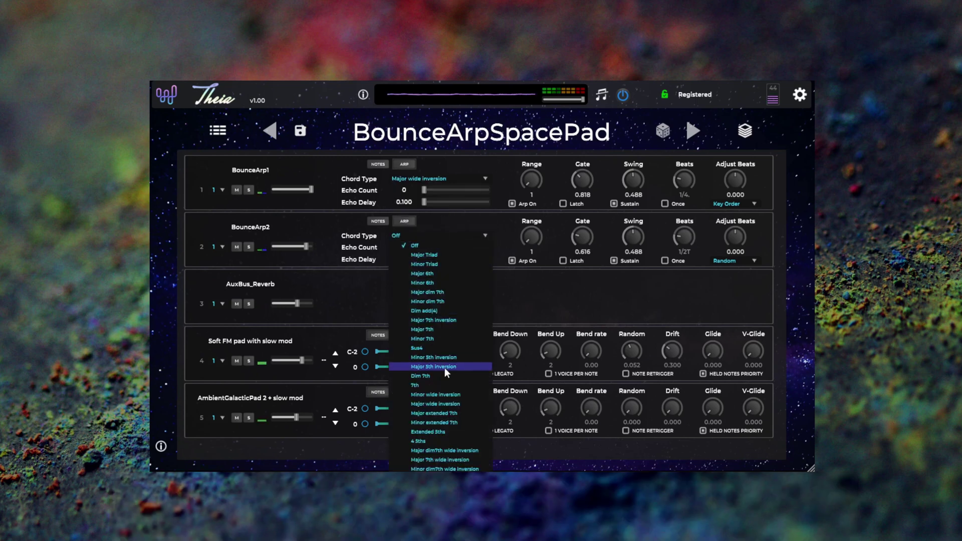
{"action": "left_click", "coordinate": [451, 404]}
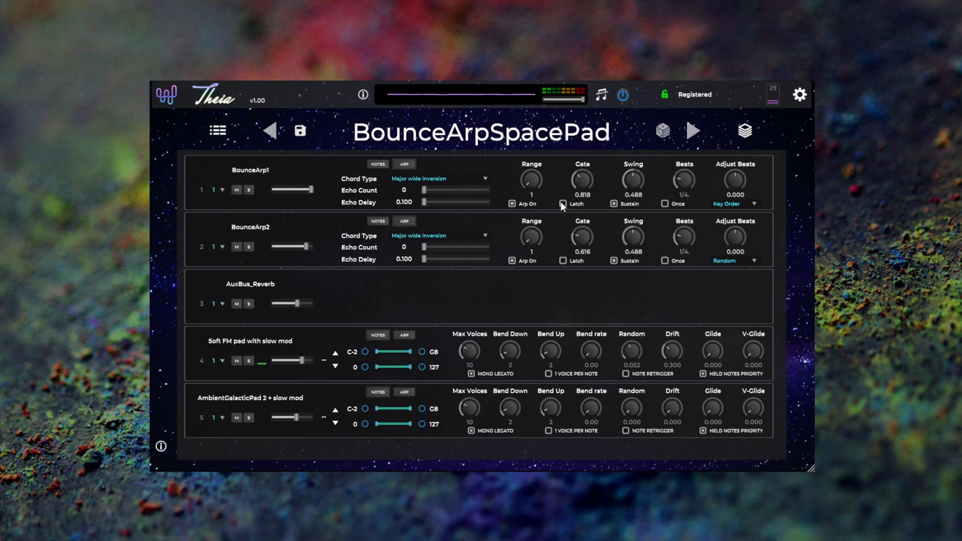
Try the arpeggiator's Latch option on BounceArp1 and BounceArp2, and turn it off again on both layers
{"action": "left_click", "coordinate": [562, 203]}
{"action": "left_click", "coordinate": [563, 261]}
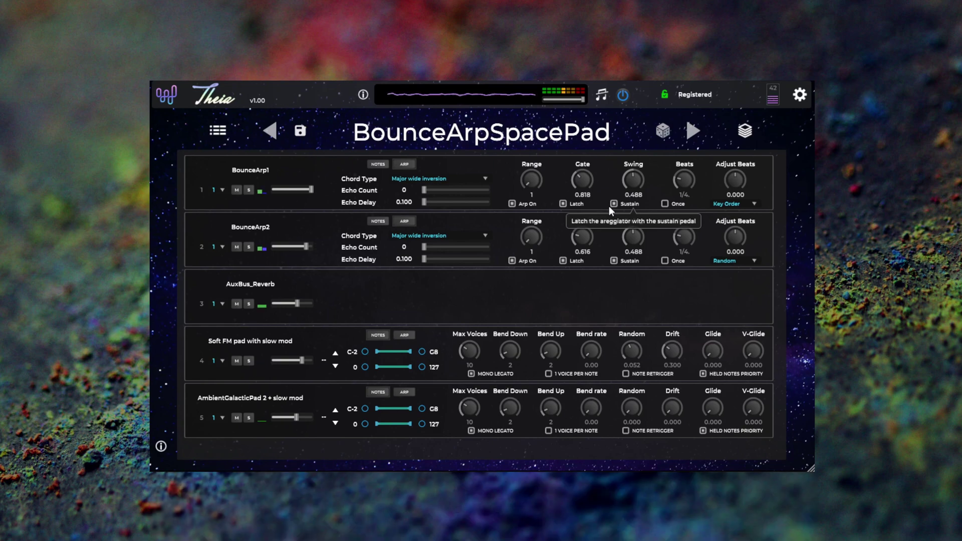
{"action": "left_click", "coordinate": [564, 205]}
{"action": "left_click", "coordinate": [565, 260]}
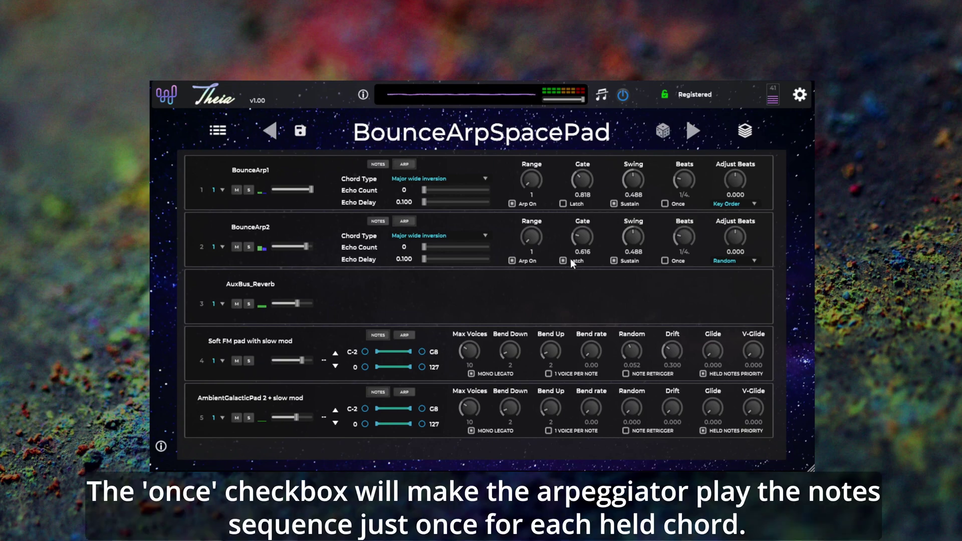
Enable Once on both bounce layers' arpeggiators, and set the note direction to Up for BounceArp1 and Up-Down 1 for BounceArp2
{"action": "left_click", "coordinate": [664, 260]}
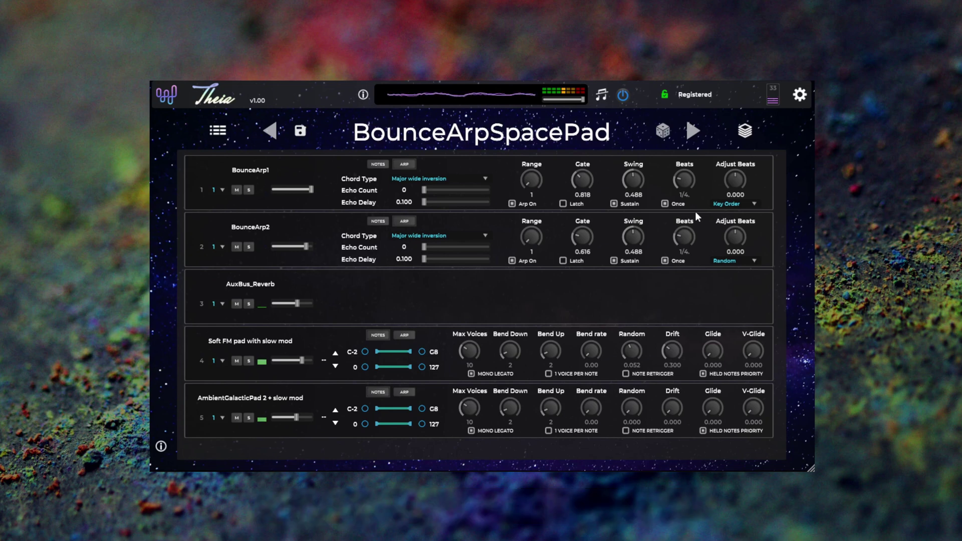
{"action": "left_click", "coordinate": [743, 205]}
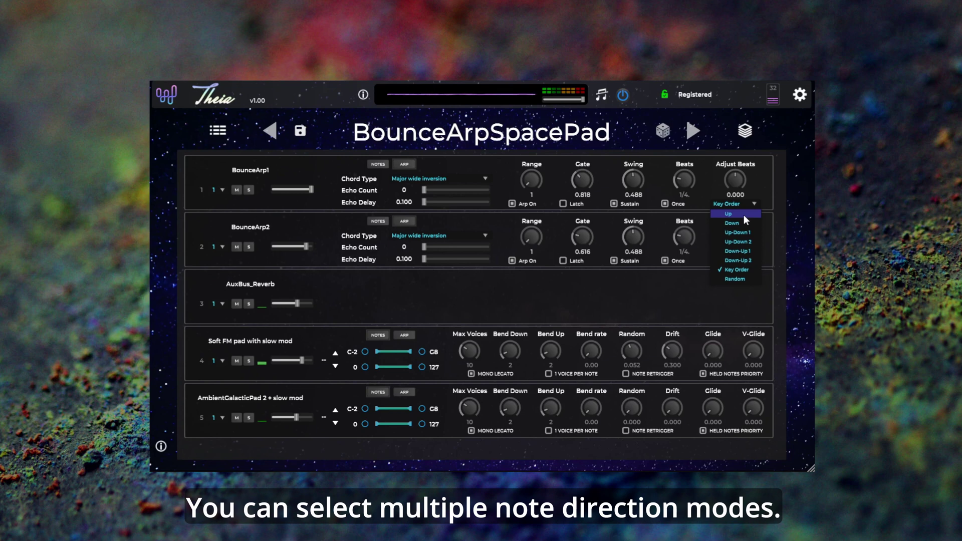
{"action": "left_click", "coordinate": [744, 215]}
{"action": "left_click", "coordinate": [741, 261]}
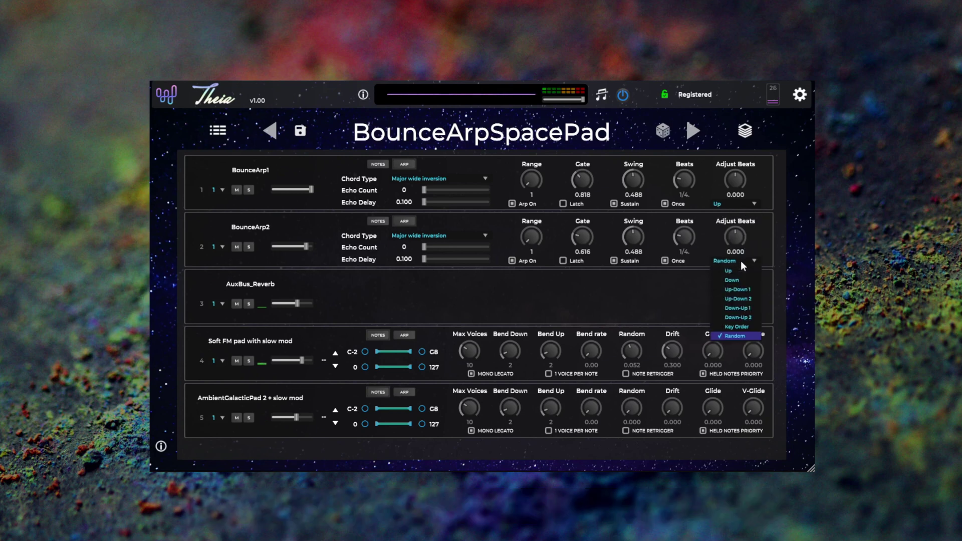
{"action": "left_click", "coordinate": [745, 290]}
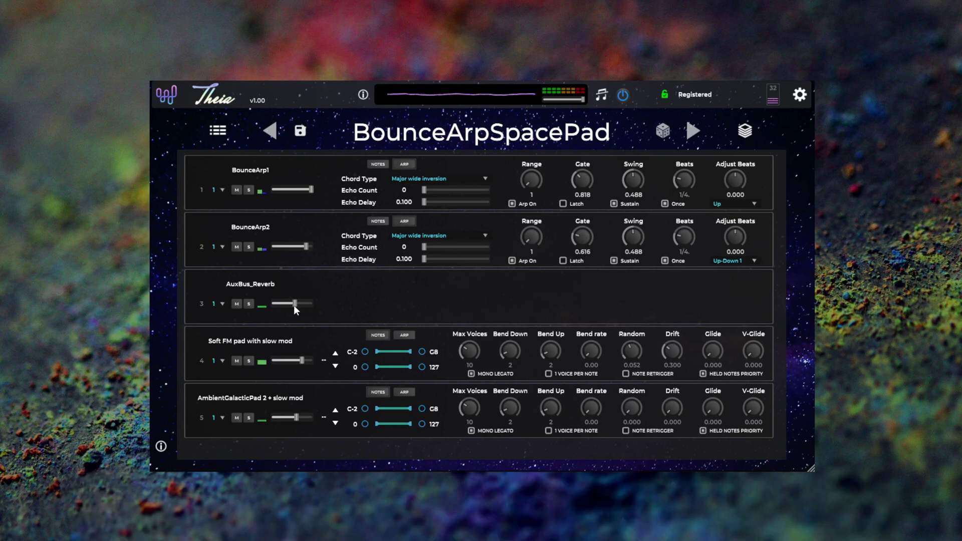
Raise the AuxBus_Reverb layer's volume slightly, and give BounceArp2 a note echo with a count of 4 and a delay of 1.026
{"action": "mouse_move", "coordinate": [293, 305]}
{"action": "left_mouse_down"}
{"action": "mouse_move", "coordinate": [272, 304]}
{"action": "mouse_move", "coordinate": [303, 308]}
{"action": "left_mouse_up"}
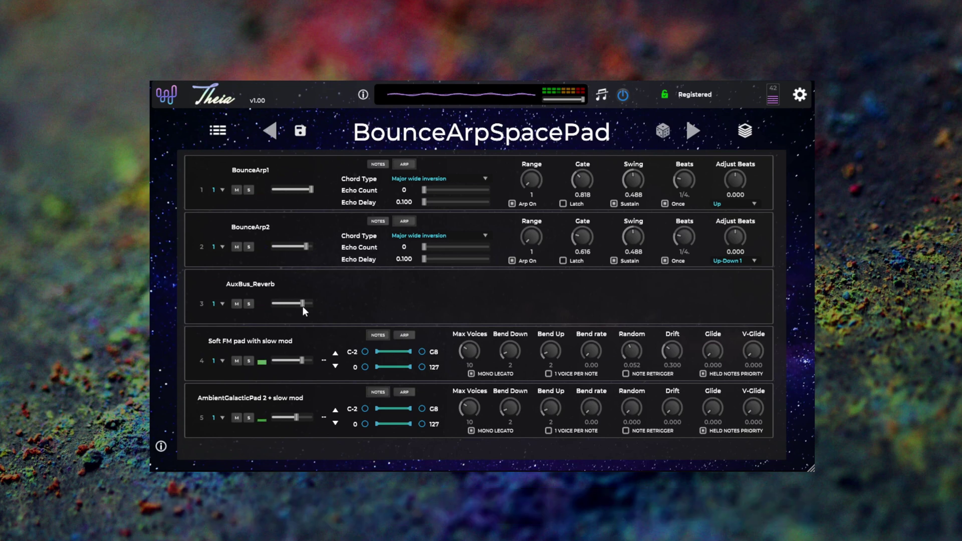
{"action": "left_click", "coordinate": [446, 260]}
{"action": "left_click_drag", "start_coordinate": [450, 260], "coordinate": [456, 259]}
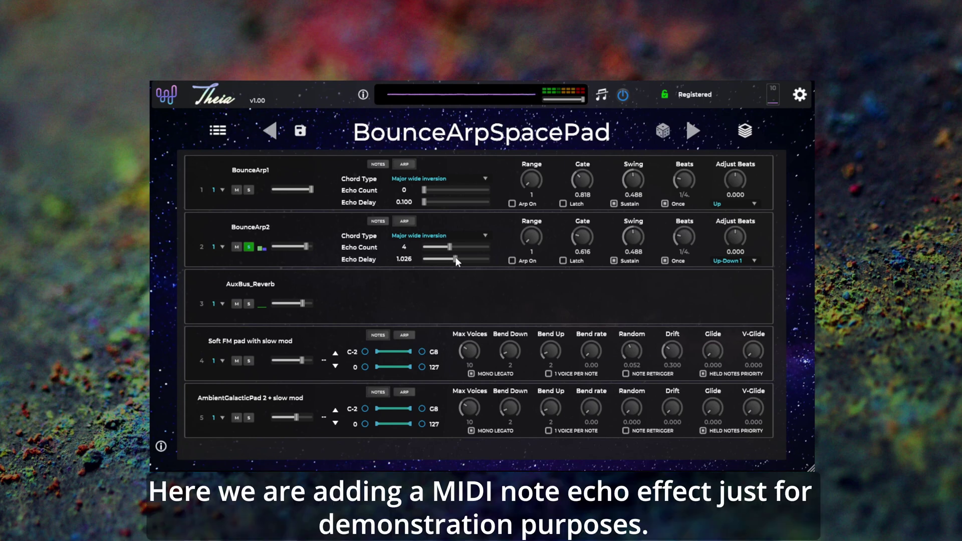